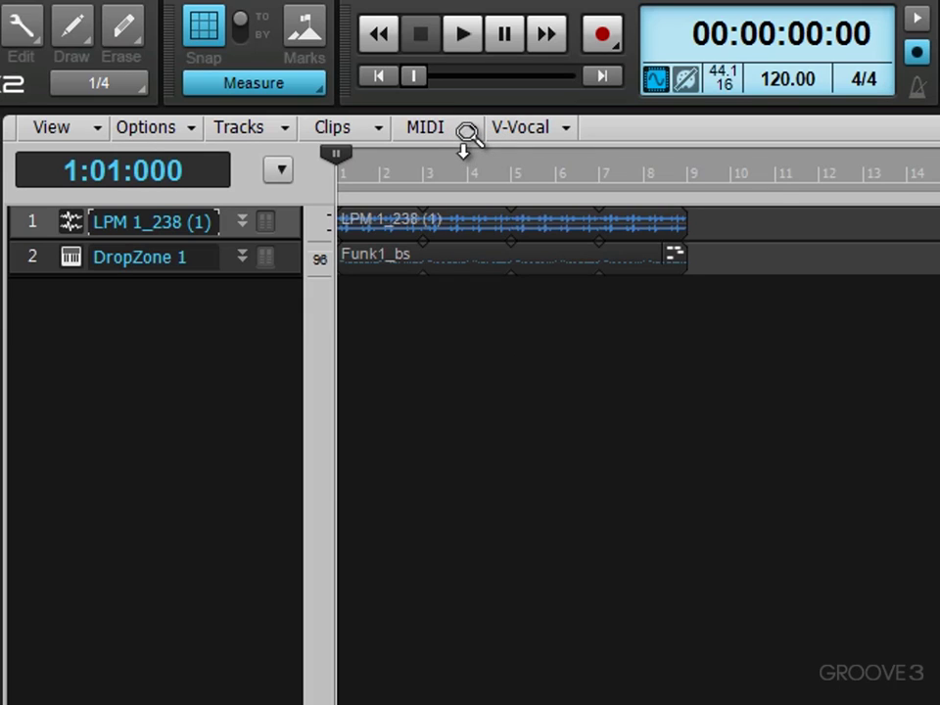
Zoom the timeline and enlarge both tracks to show full waveforms, scrolling about one measure later
drag(461, 157, 494, 140)
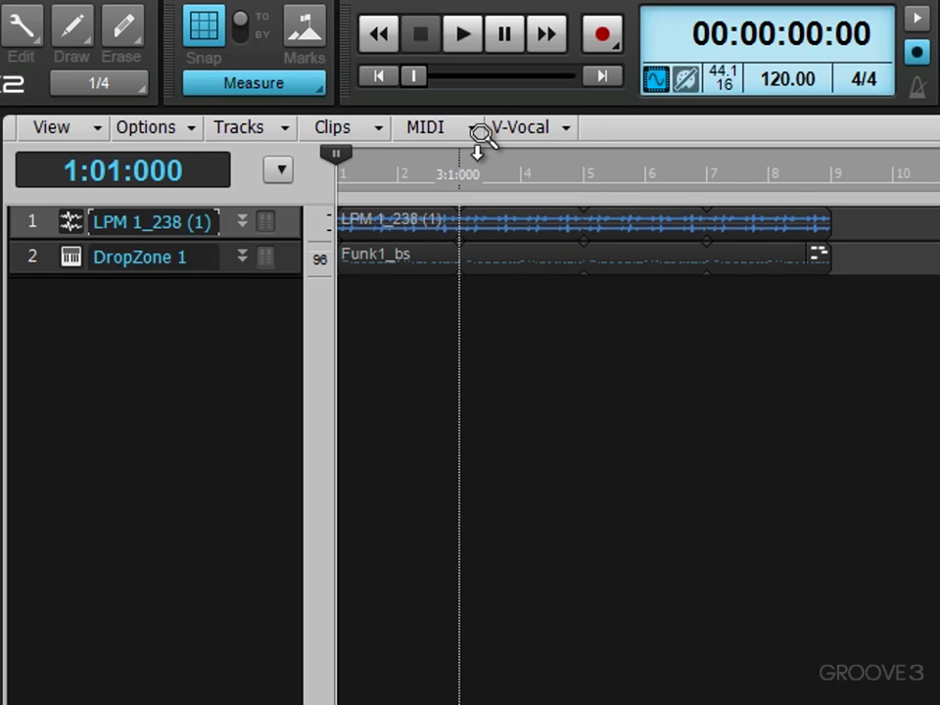
drag(477, 135, 500, 117)
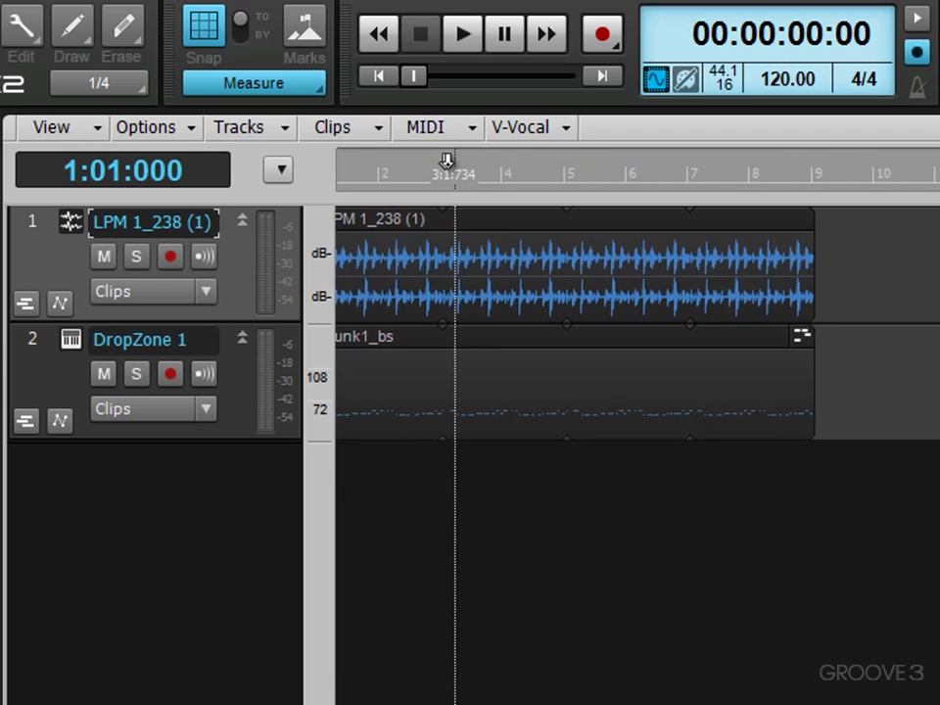
drag(724, 157, 852, 167)
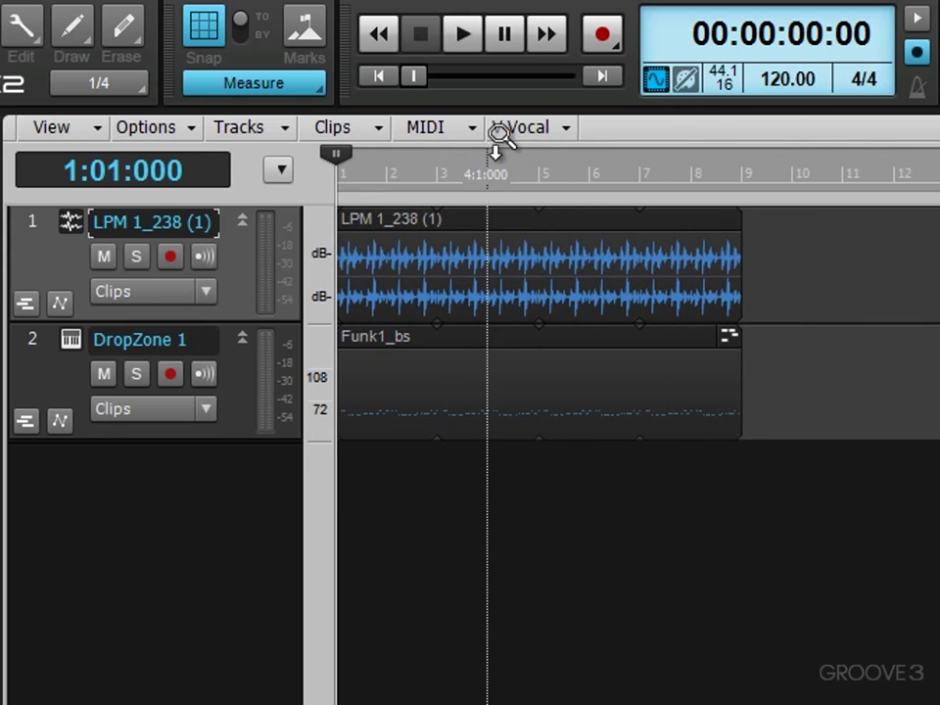
drag(499, 137, 528, 147)
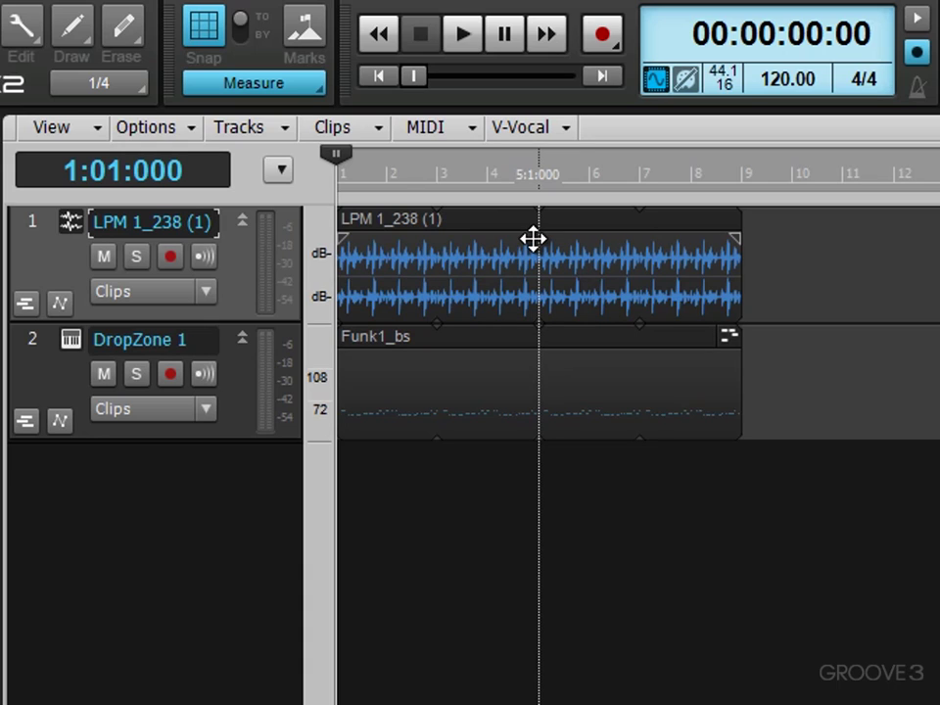
Select the LPM 1_238 (1) clip, zoom out to measures 1–11, and shrink the track heights
click(666, 223)
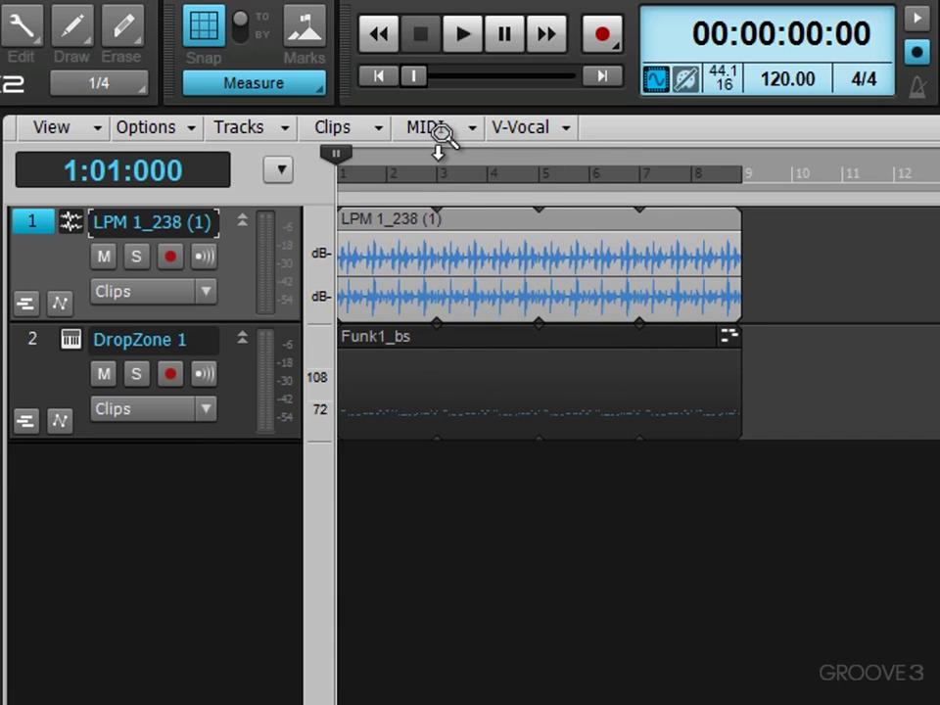
mouse_move(440, 137)
mouse_down()
mouse_move(439, 211)
mouse_move(440, 133)
mouse_up()
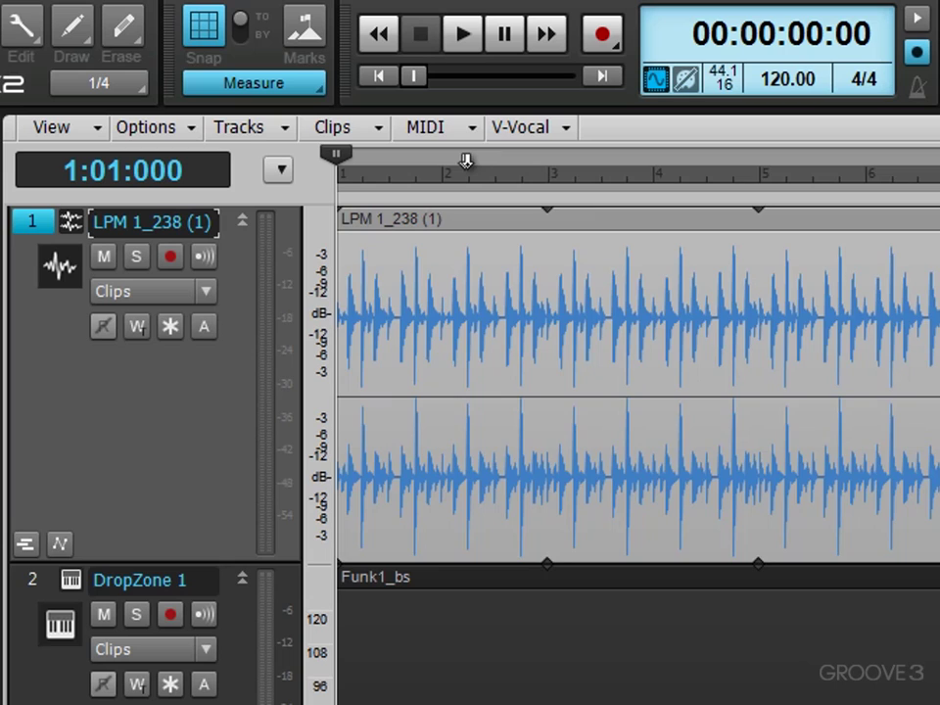
drag(466, 162, 480, 186)
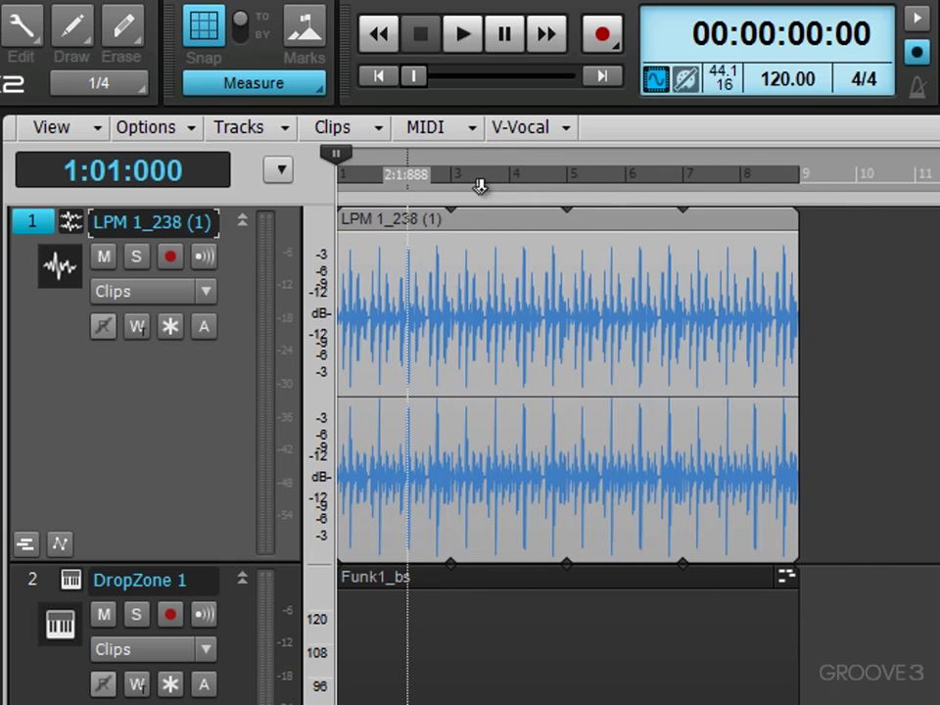
mouse_move(481, 138)
mouse_down()
mouse_move(479, 173)
mouse_move(482, 128)
mouse_move(487, 137)
mouse_up()
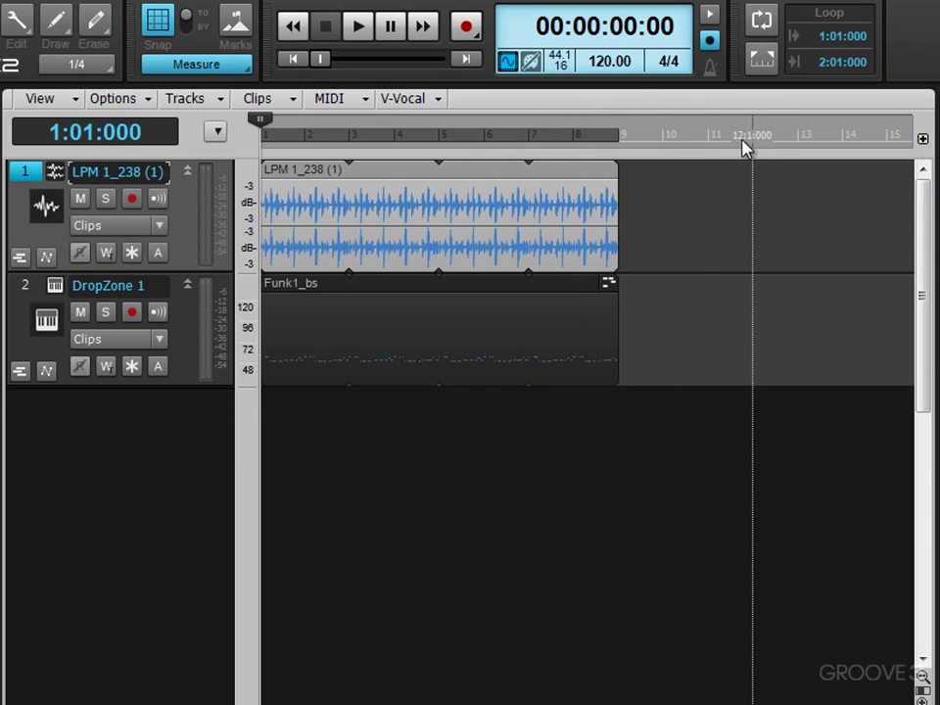
right_click(683, 143)
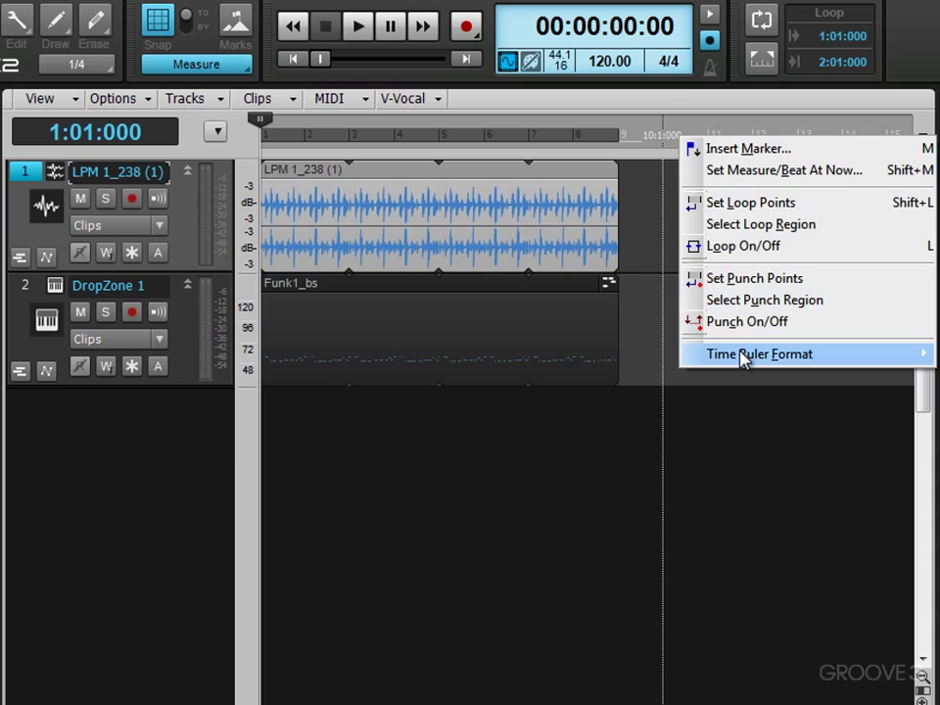
mouse_move(745, 361)
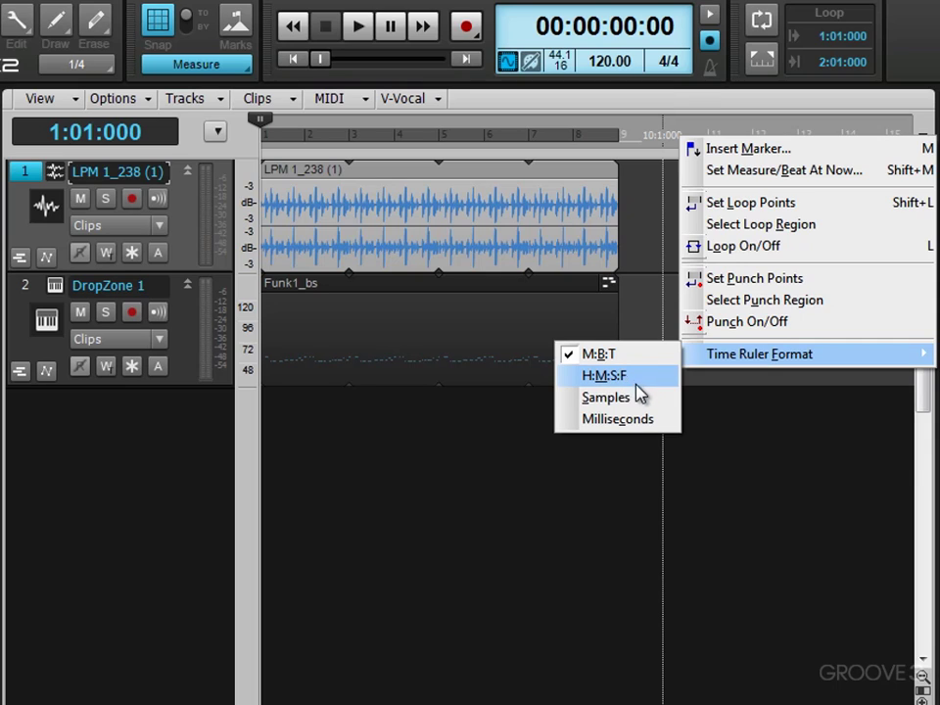
click(612, 375)
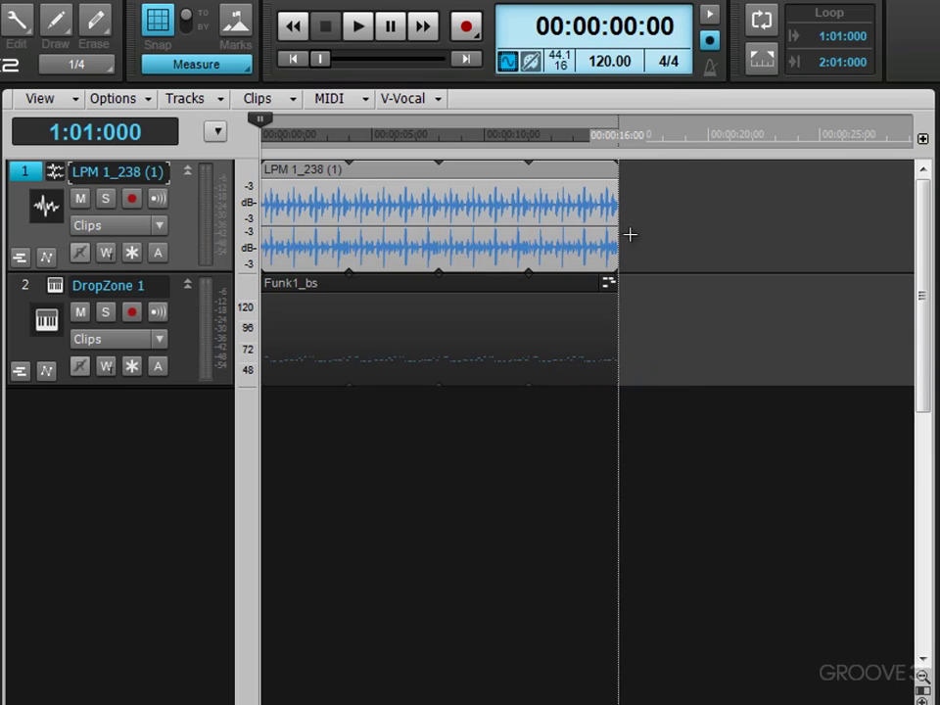
right_click(663, 141)
mouse_move(703, 351)
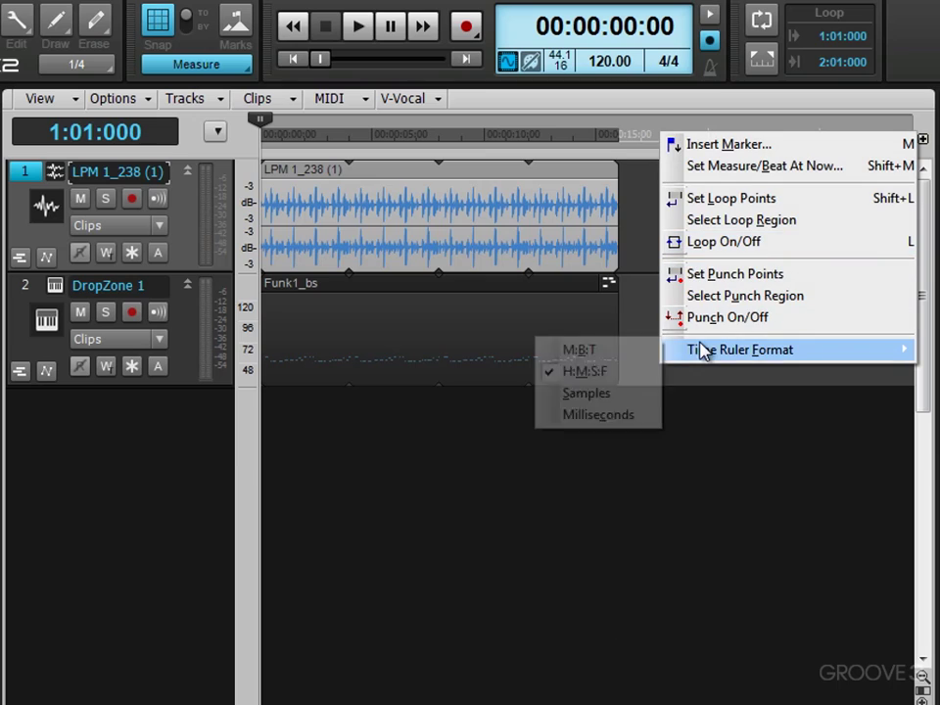
click(611, 354)
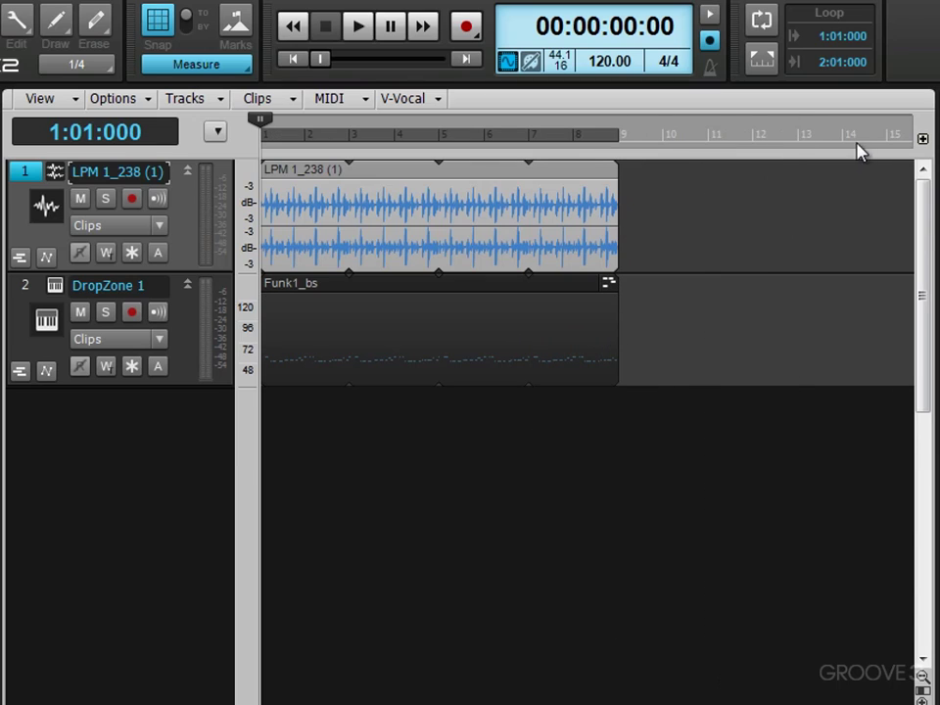
click(922, 139)
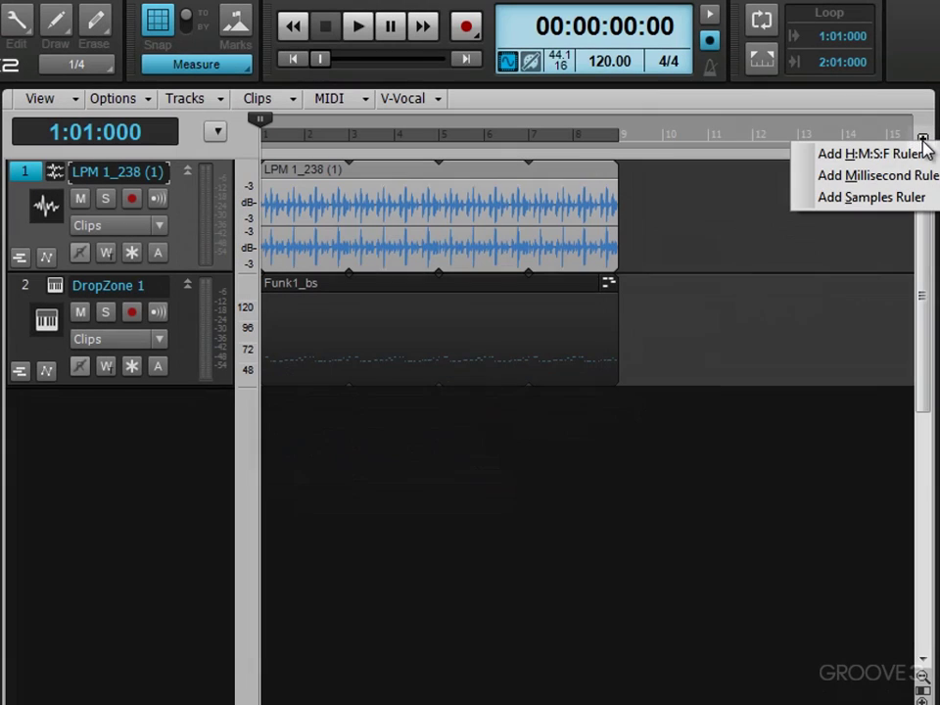
click(917, 158)
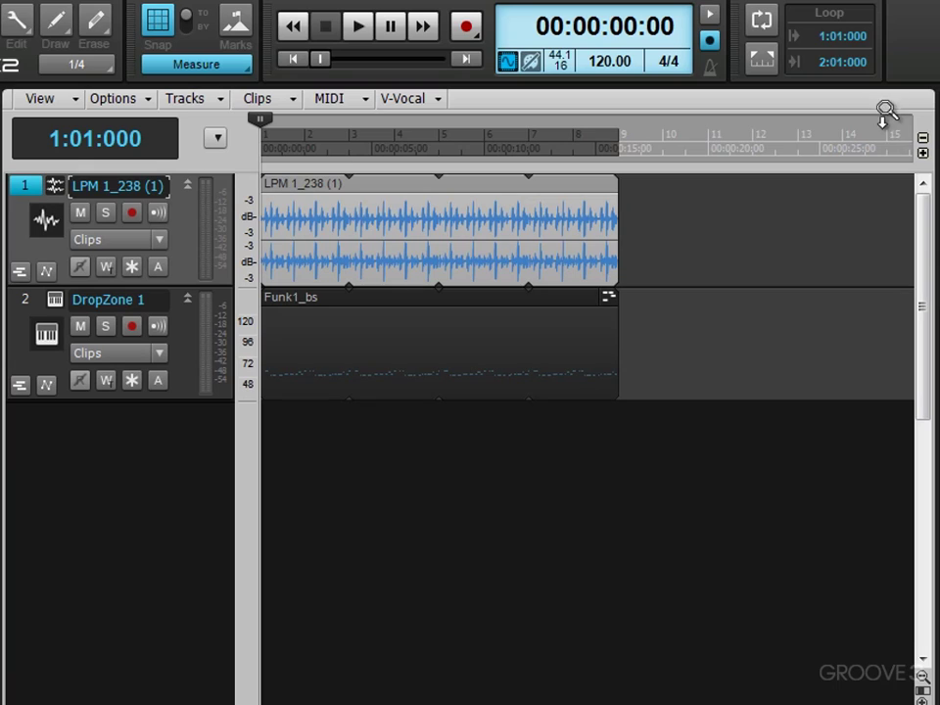
right_click(849, 151)
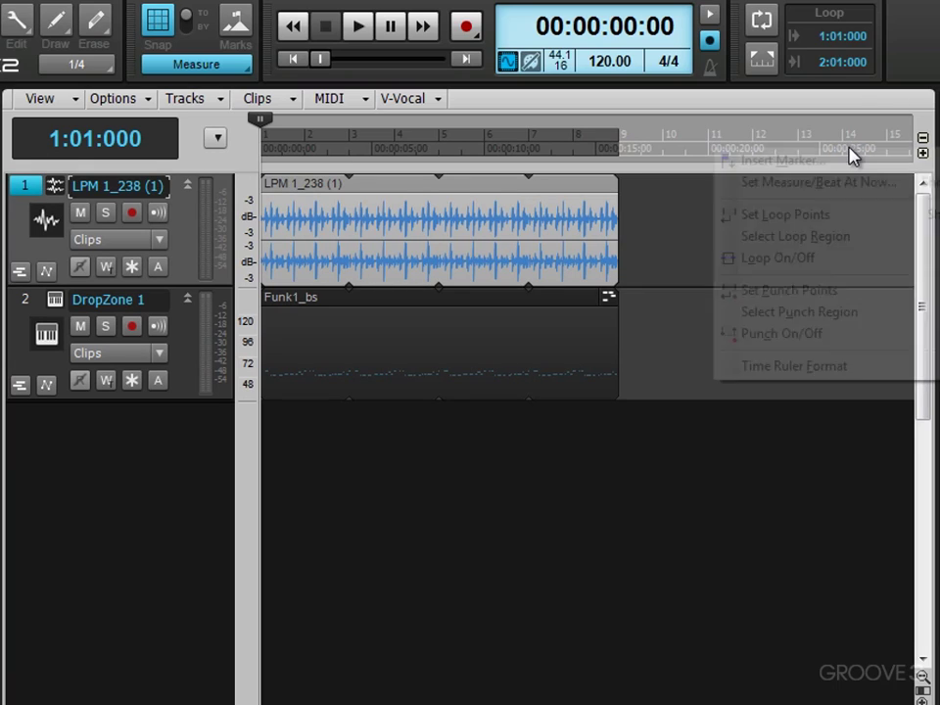
mouse_move(814, 371)
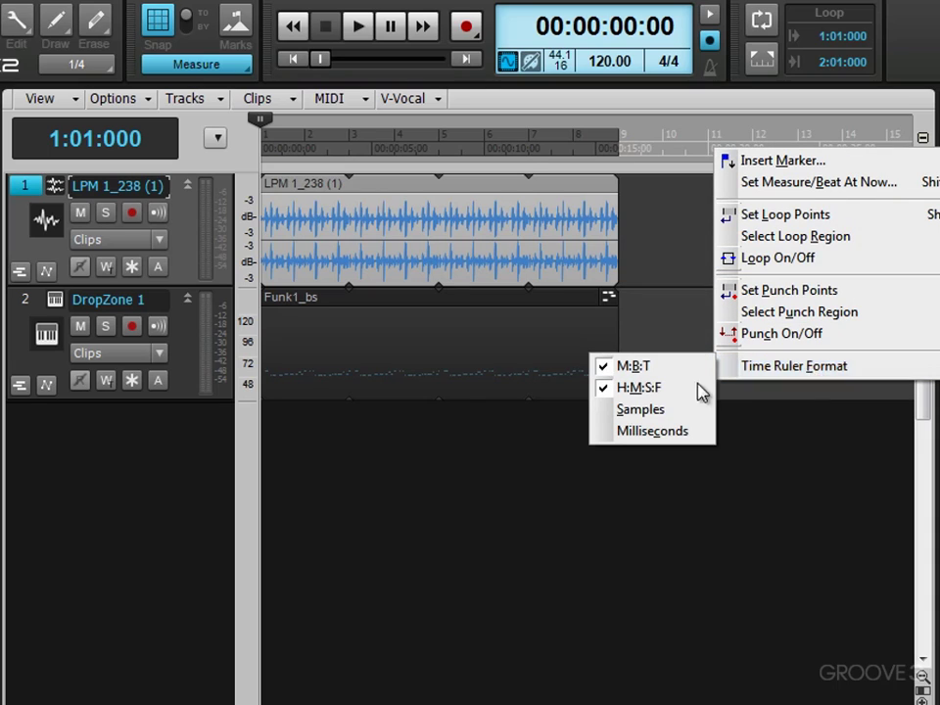
click(639, 367)
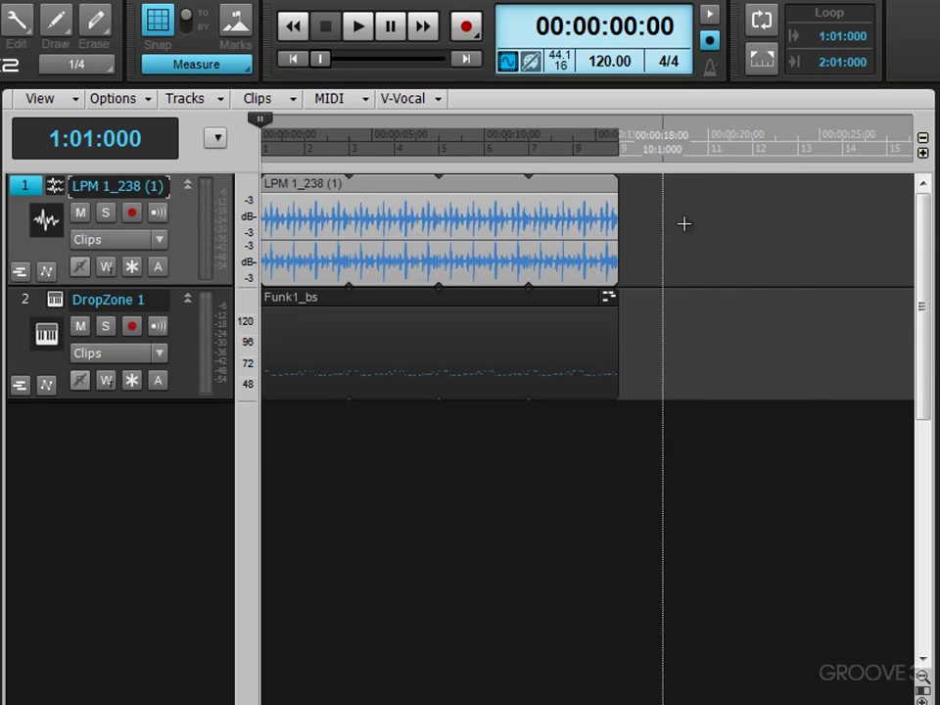
right_click(925, 143)
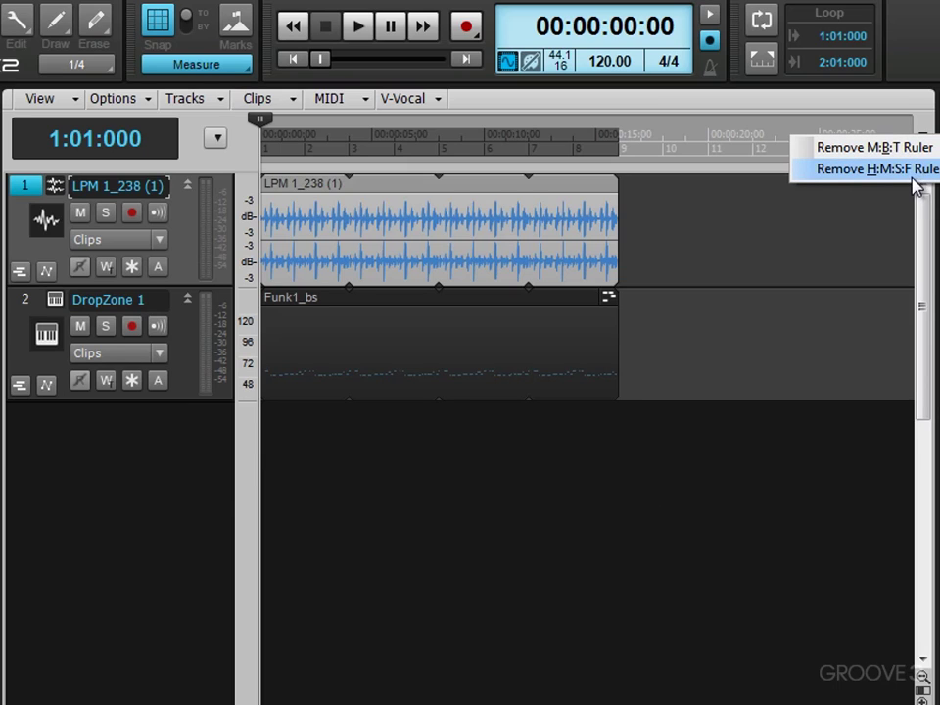
click(911, 170)
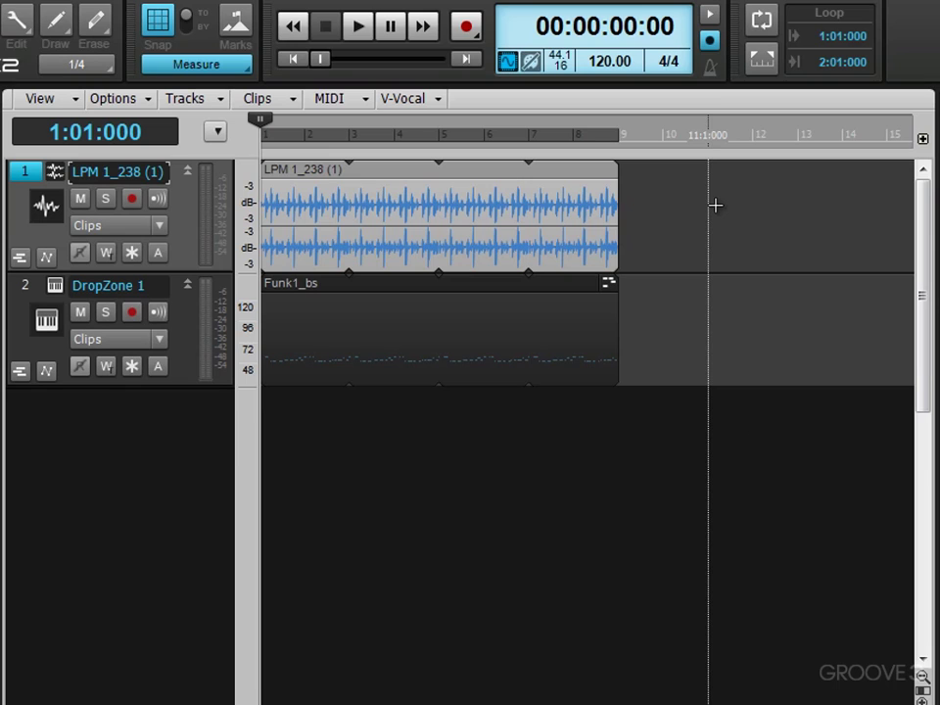
key(p)
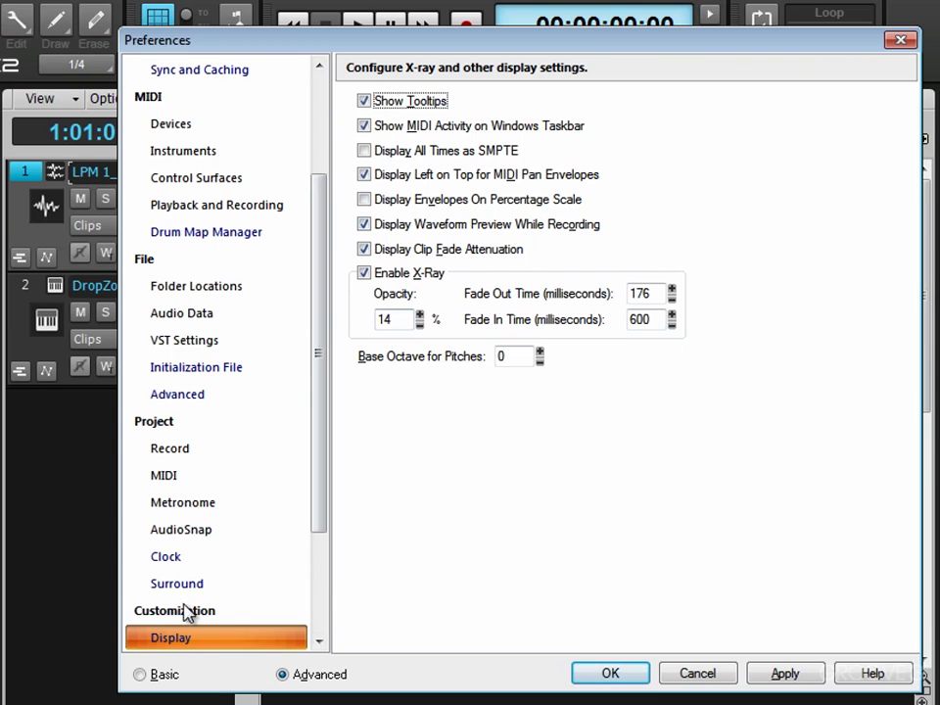
scroll(176, 612, down, 1)
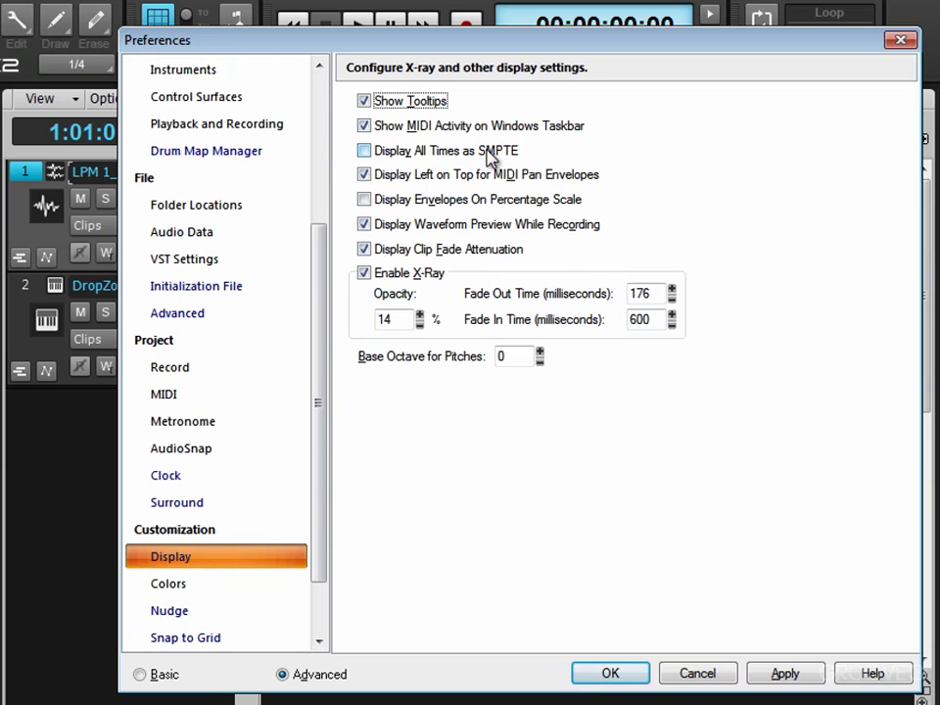
click(612, 674)
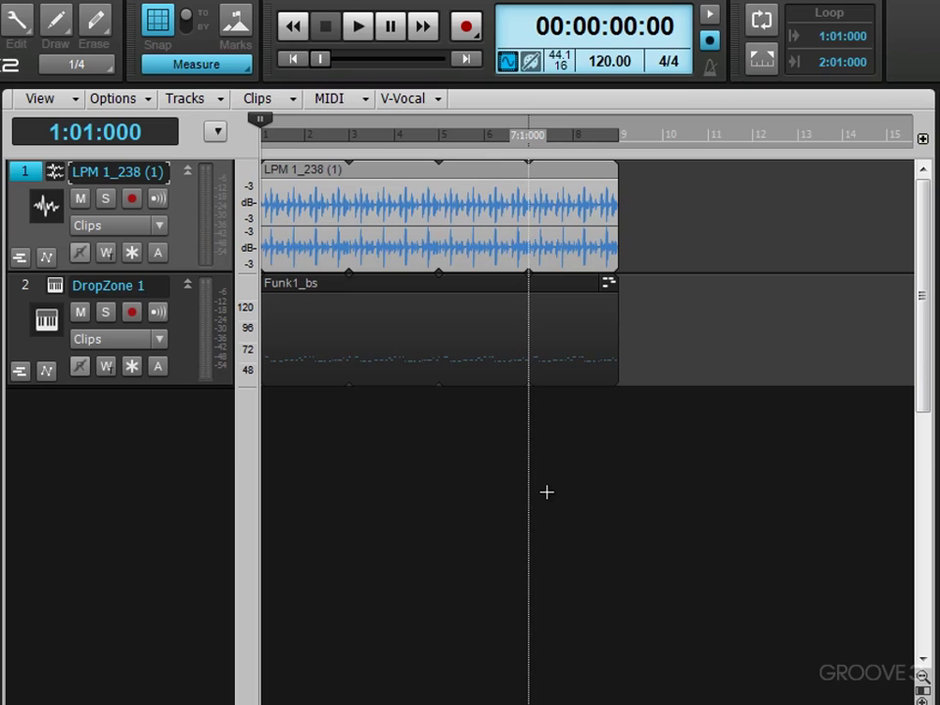
Play briefly from bar 1 and stop, rewind to the project start with W, and play again
key(space)
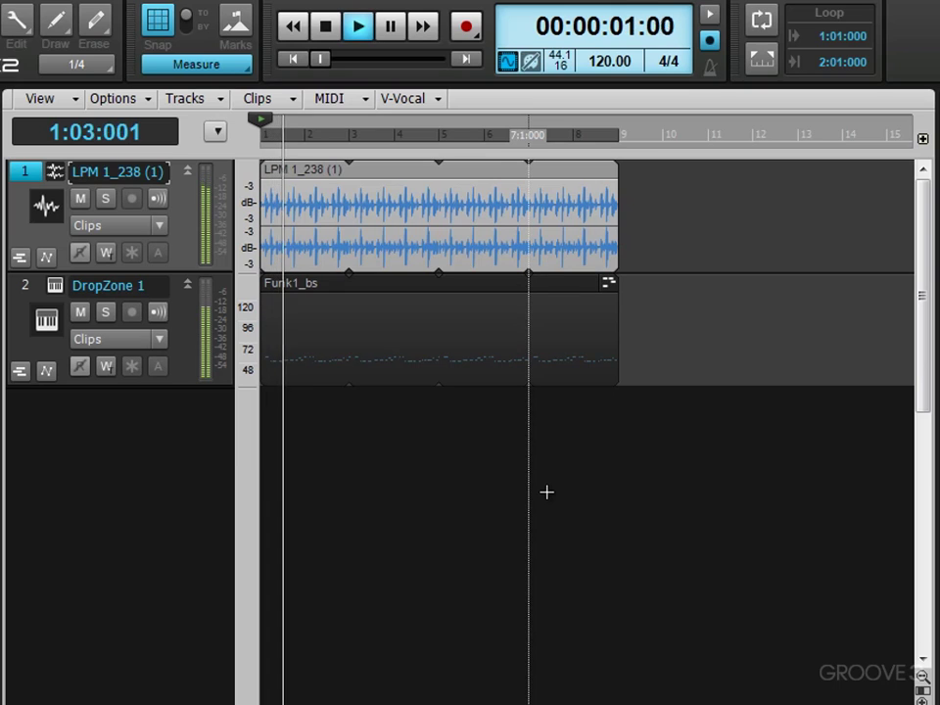
key(space)
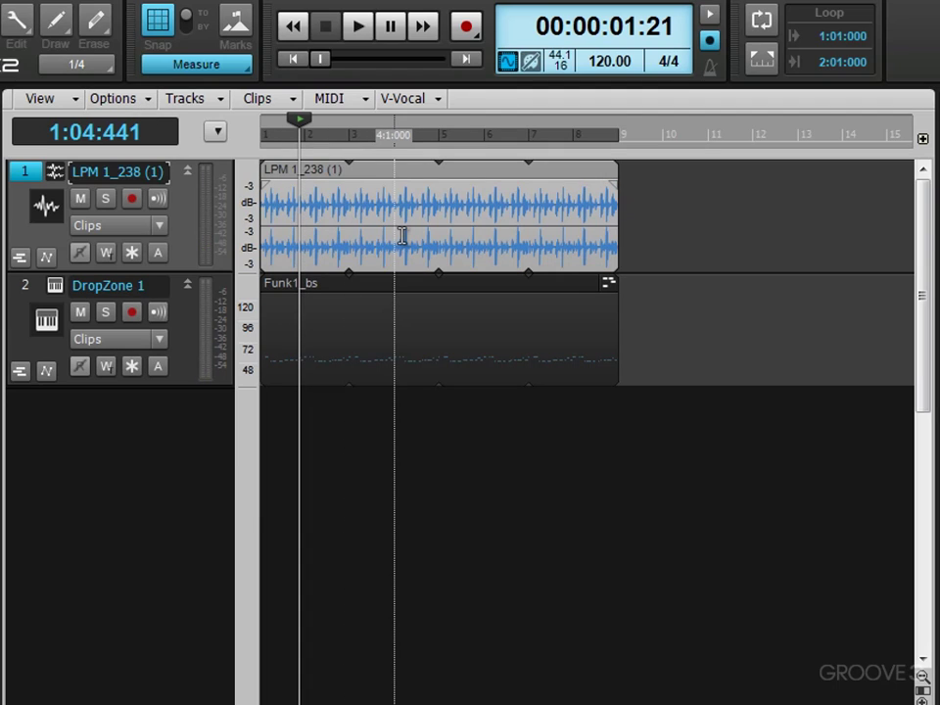
key(w)
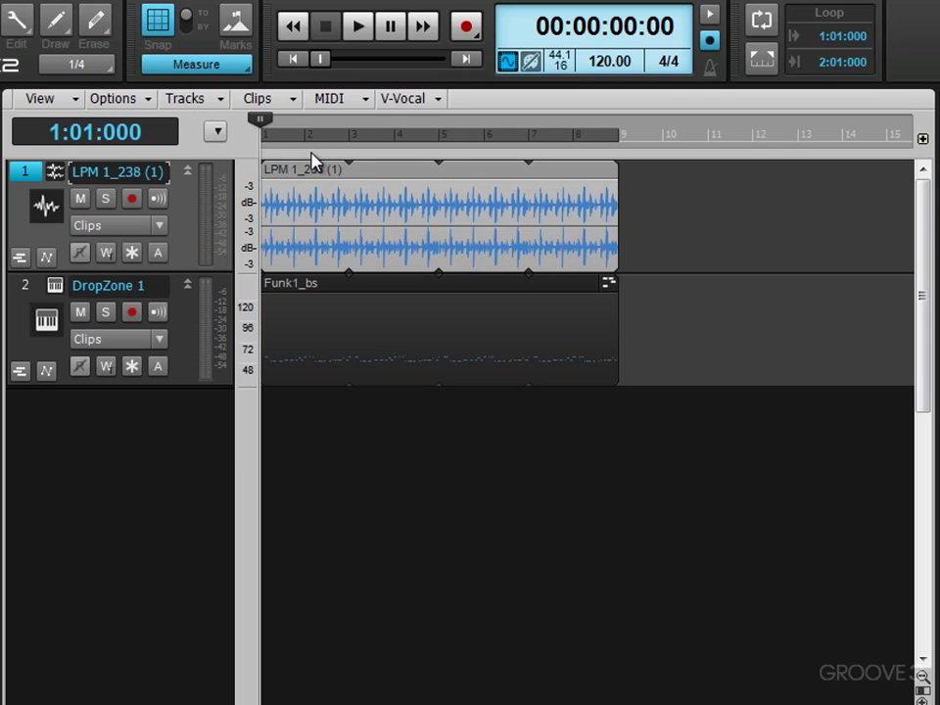
key(space)
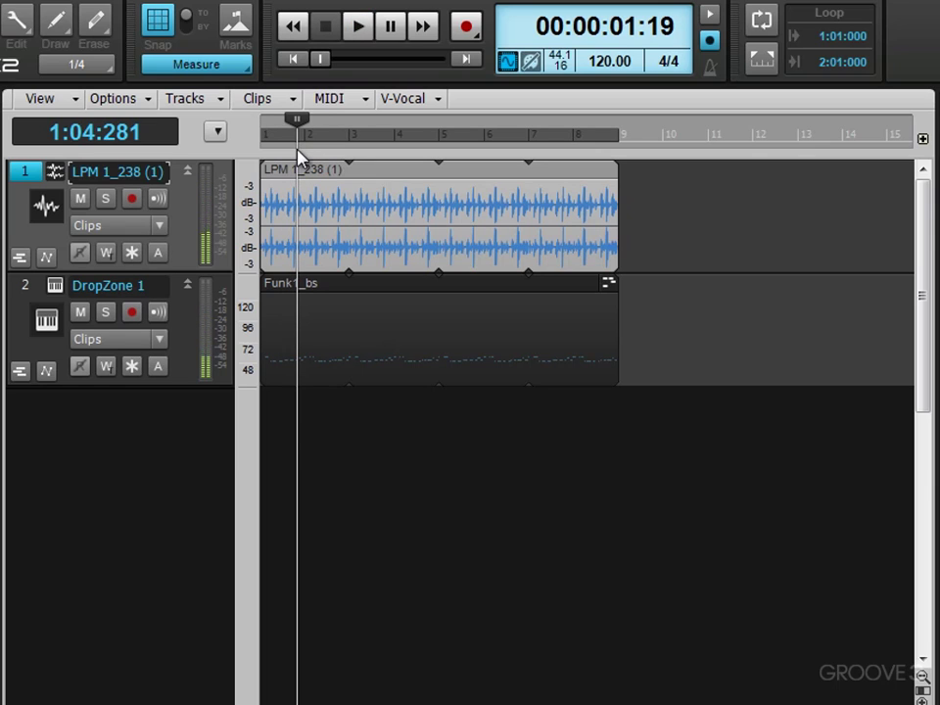
Look over the playback Options list without changes, then play and stop at 2:02:841
click(133, 101)
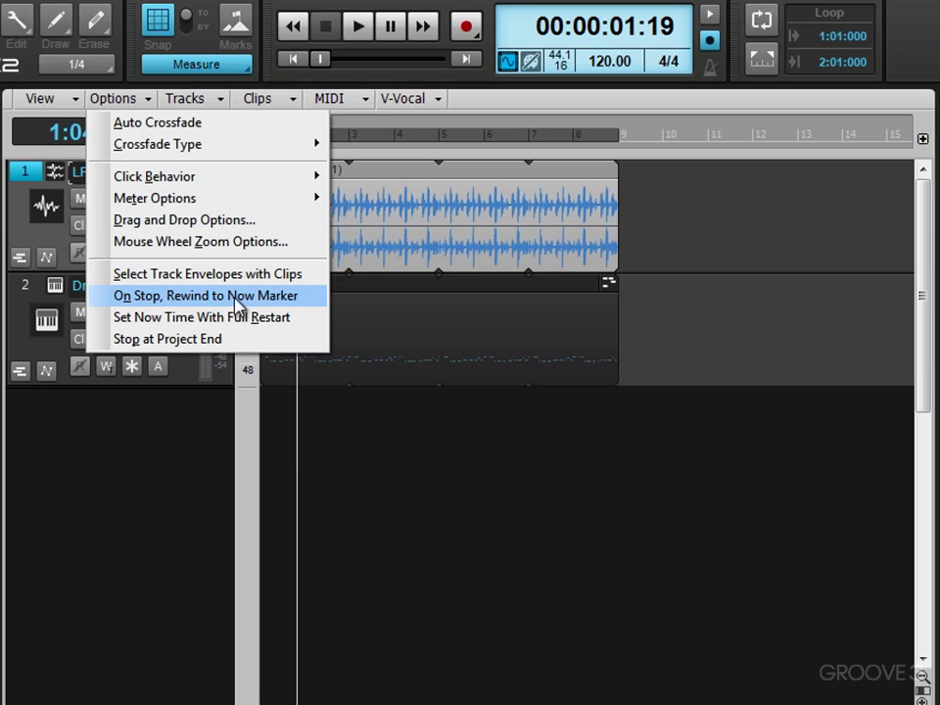
click(541, 108)
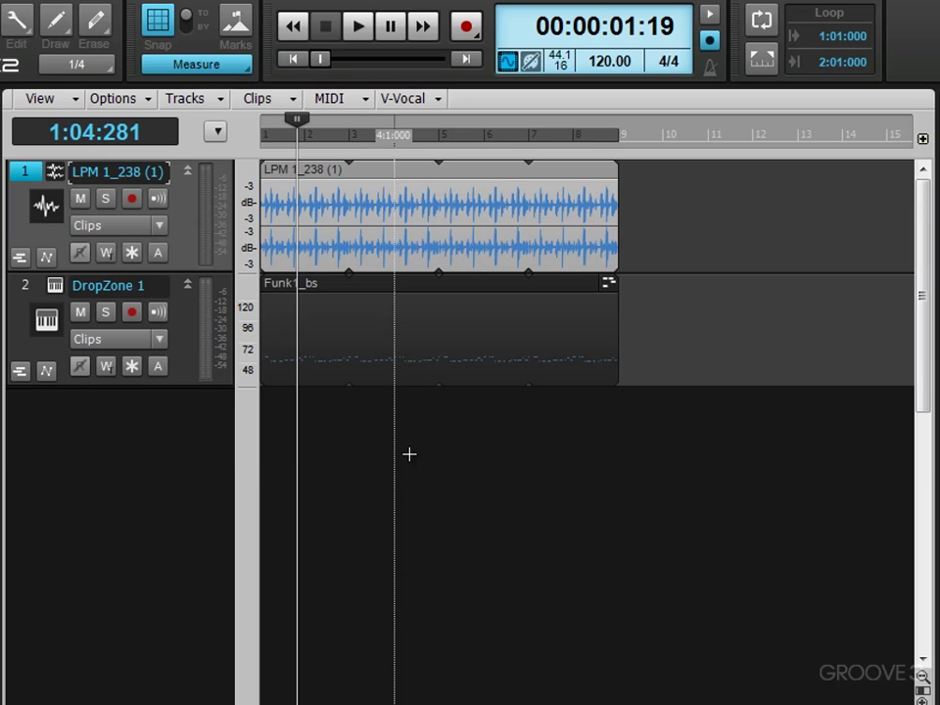
key(space)
key(space)
key(space)
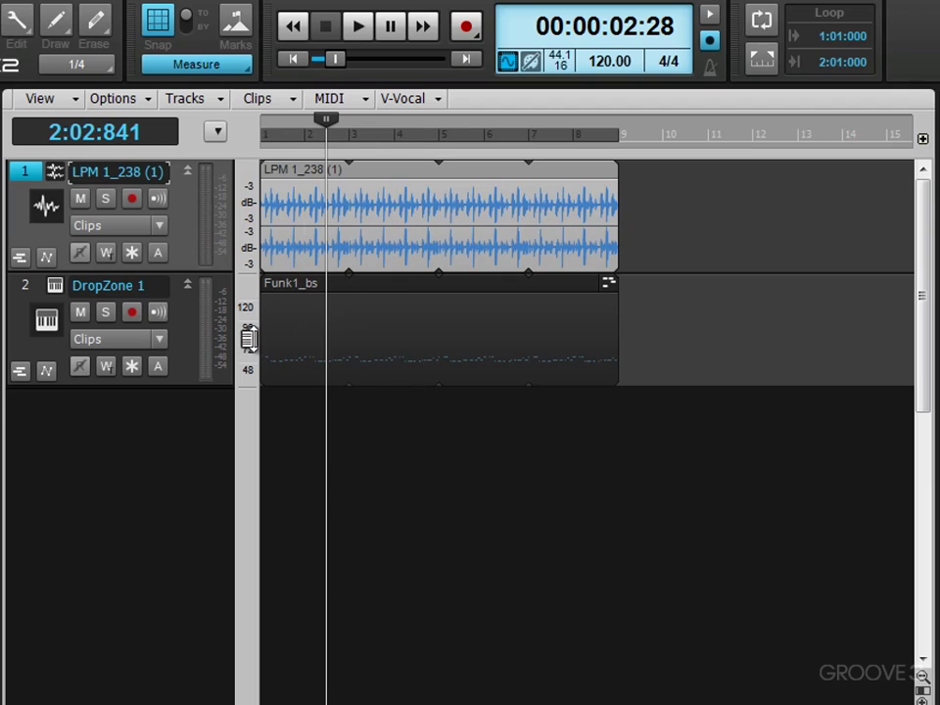
Enable On Stop, Rewind to Now Marker and test it with a play and stop
click(113, 98)
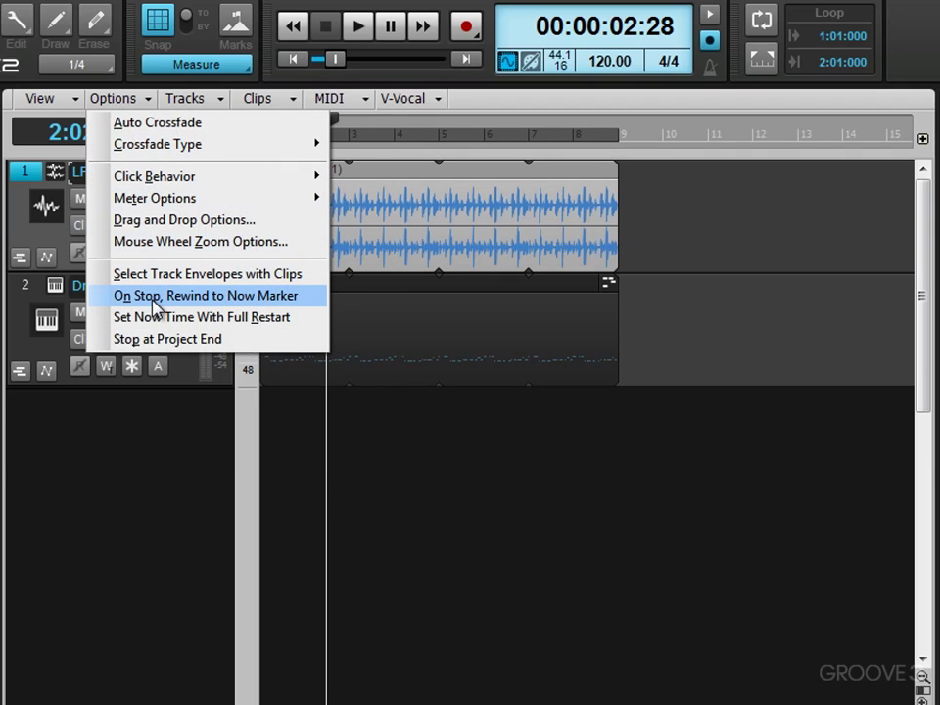
click(154, 298)
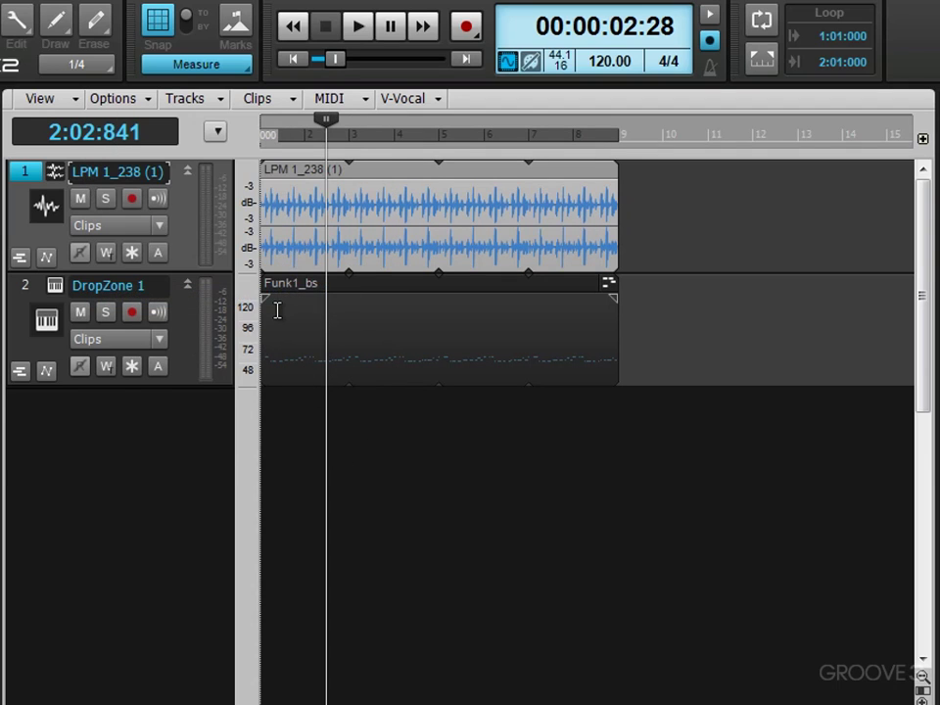
key(space)
key(space)
key(space)
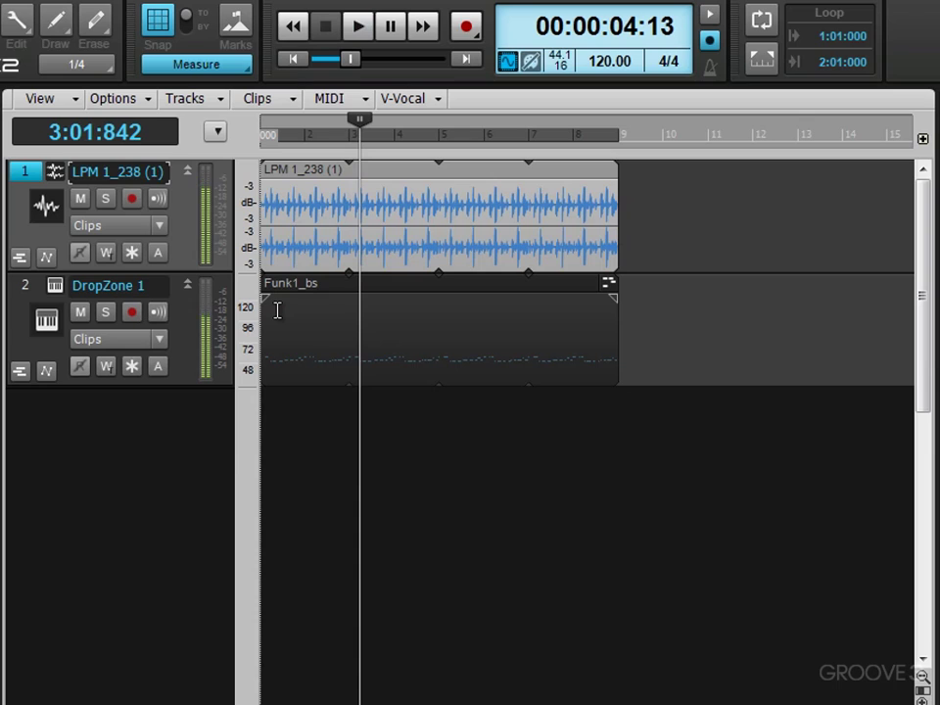
Switch Rewind to Now Marker off again, leaving the other playback options unchanged
click(115, 100)
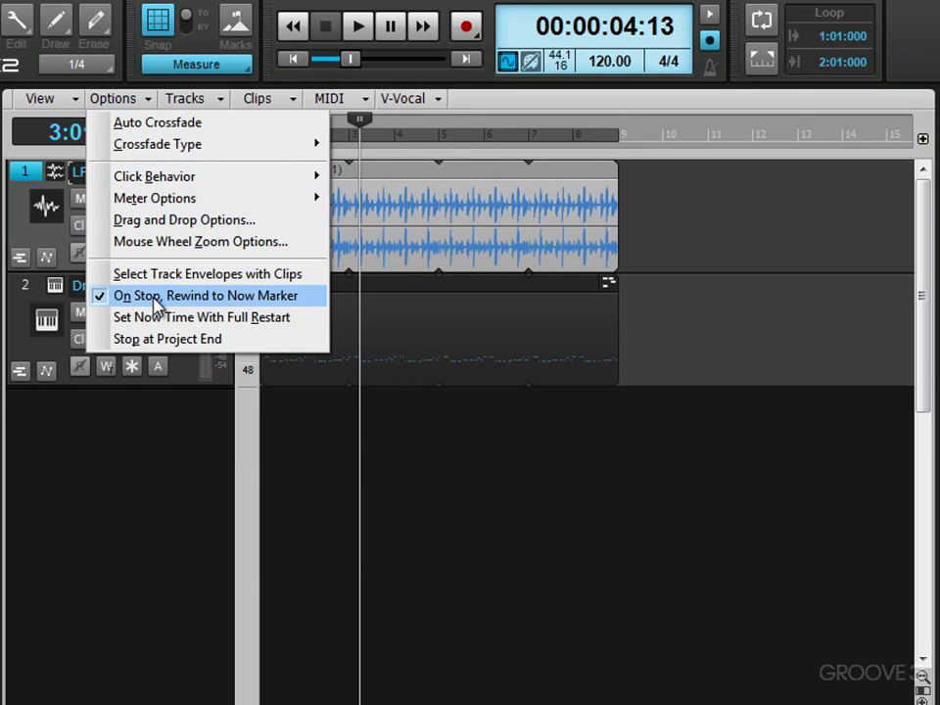
click(154, 296)
click(115, 99)
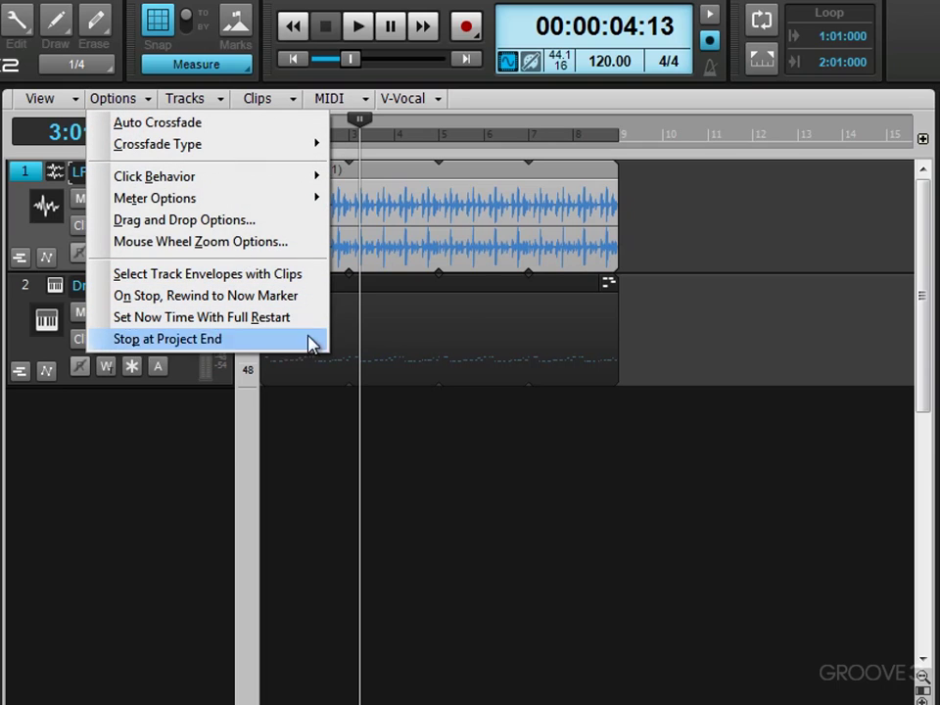
click(517, 105)
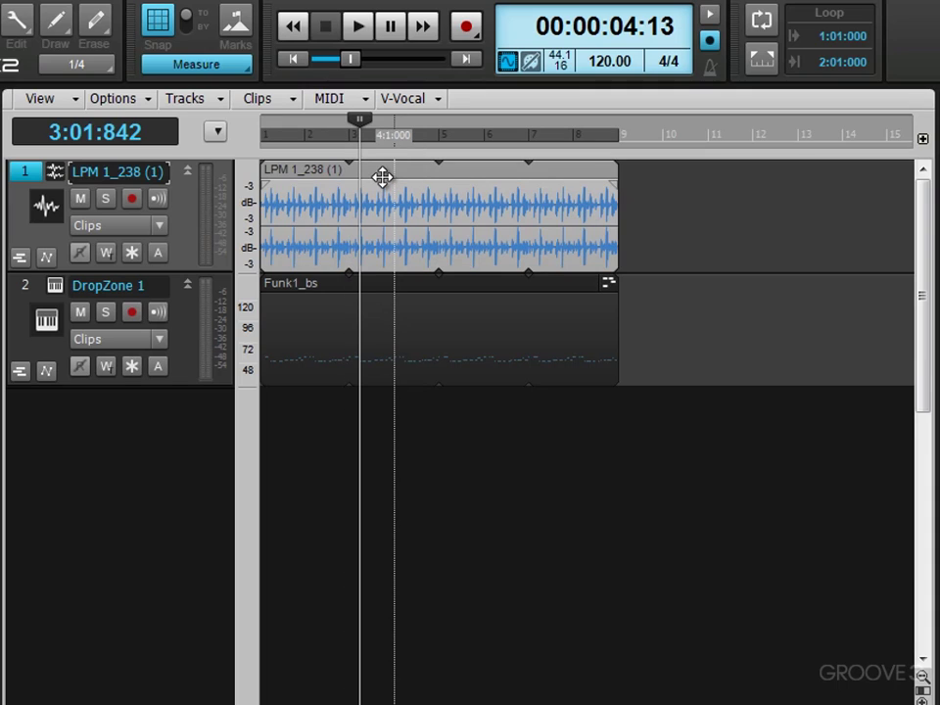
Turn on looping and loop-play the whole clip, then stop
key(ctrl+shift+p)
key(space)
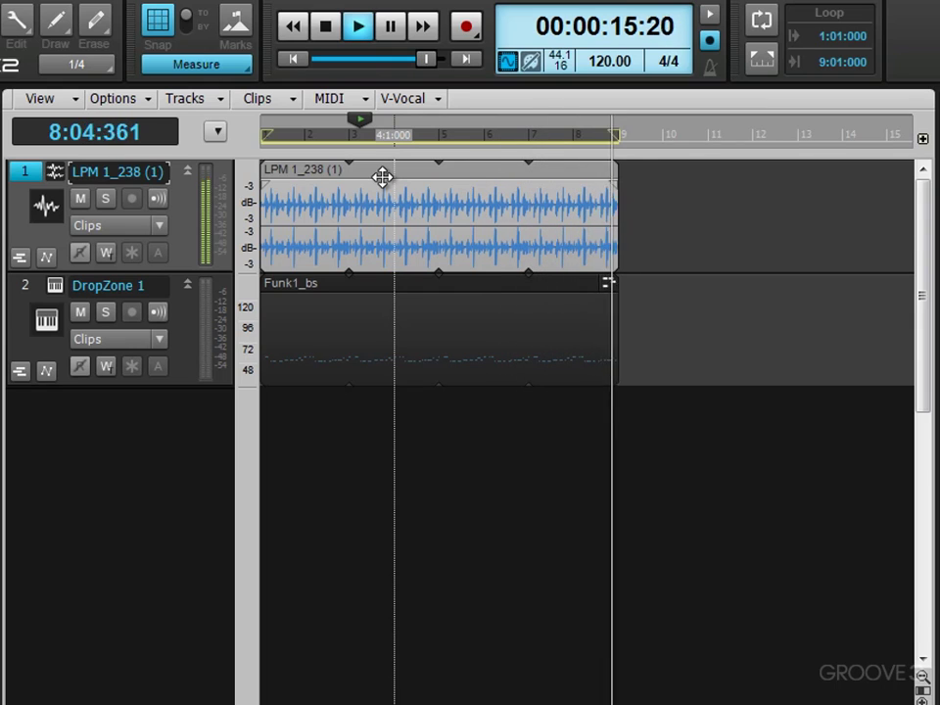
key(space)
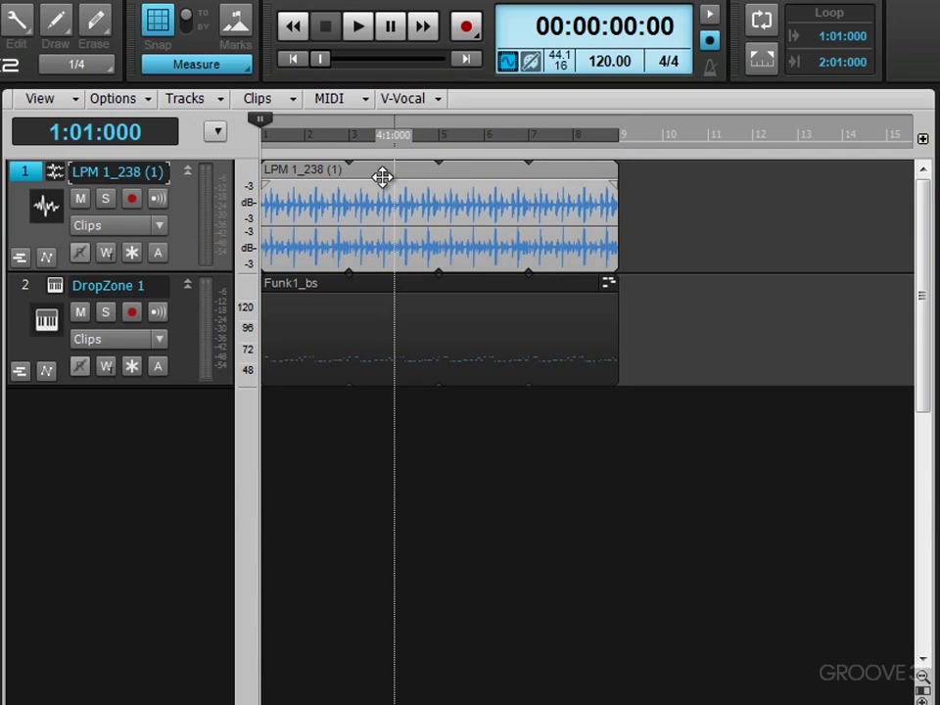
Select measures 4–5 in the ruler, loop-play them, and stop back at 4:01:000
drag(402, 140, 451, 157)
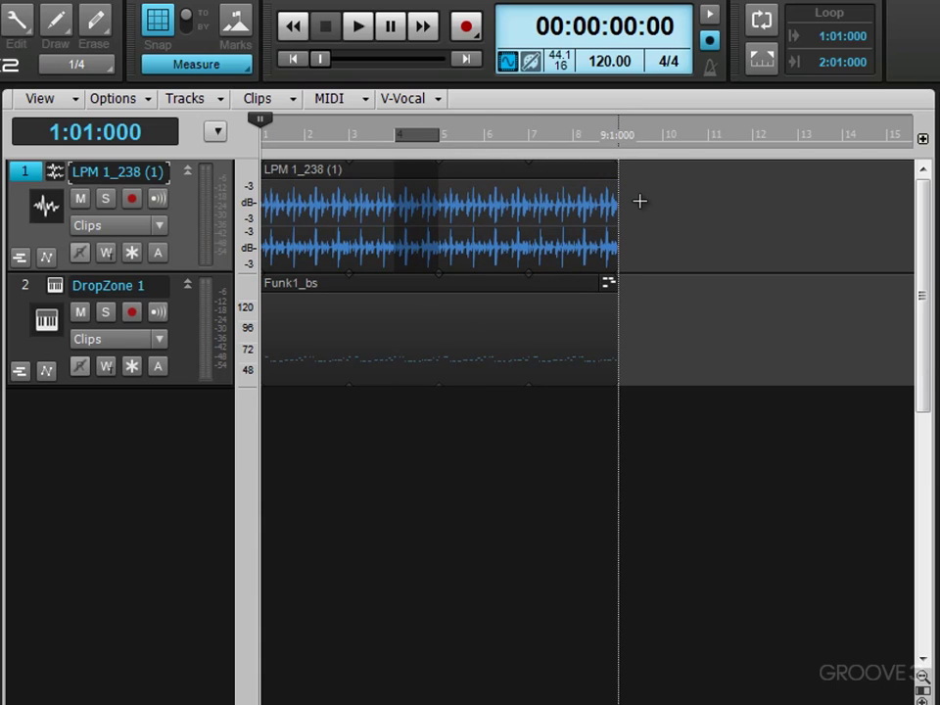
key(space)
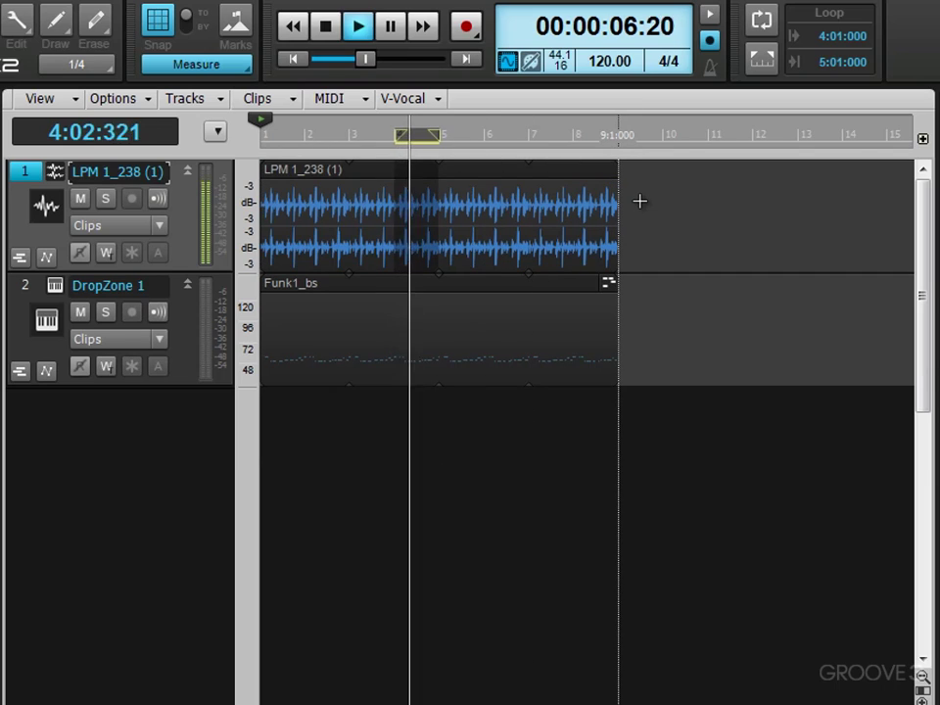
key(space)
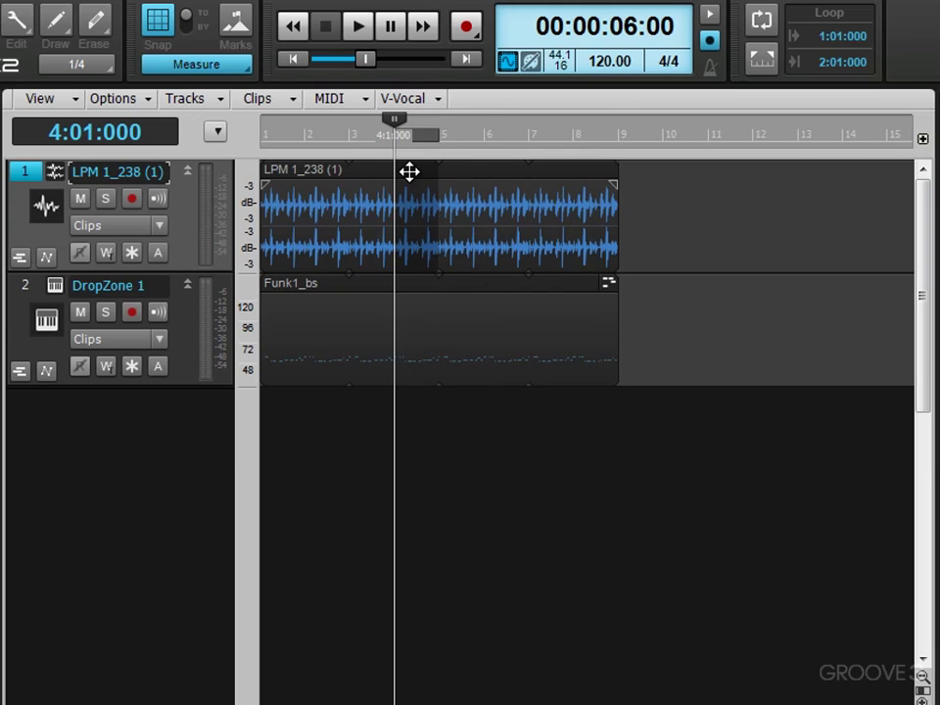
Turn on Stop at Project End and test it by playing from measure 8
click(118, 98)
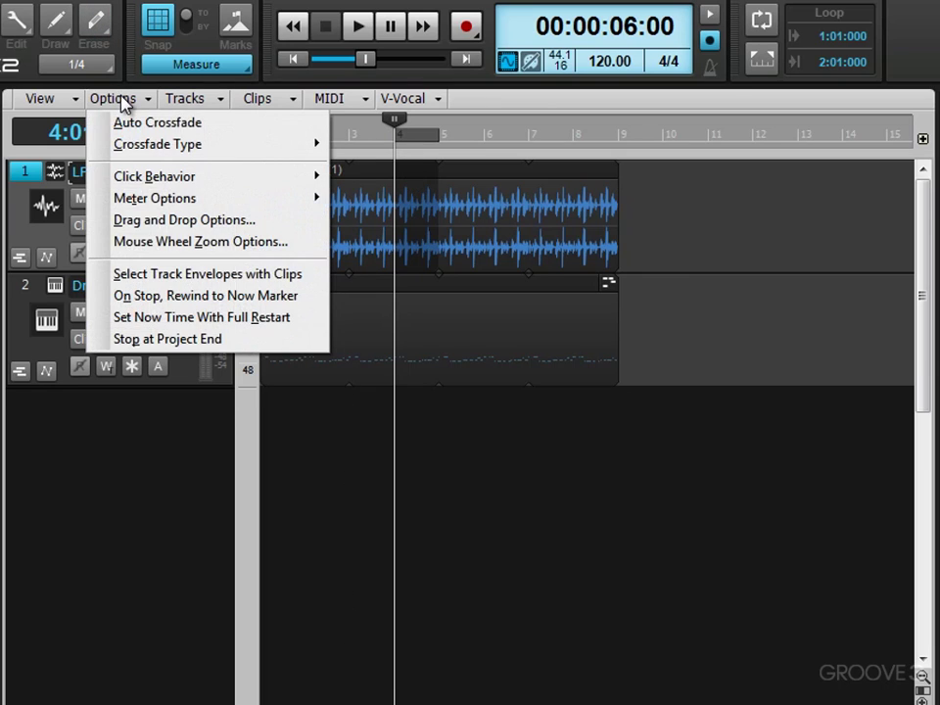
click(176, 338)
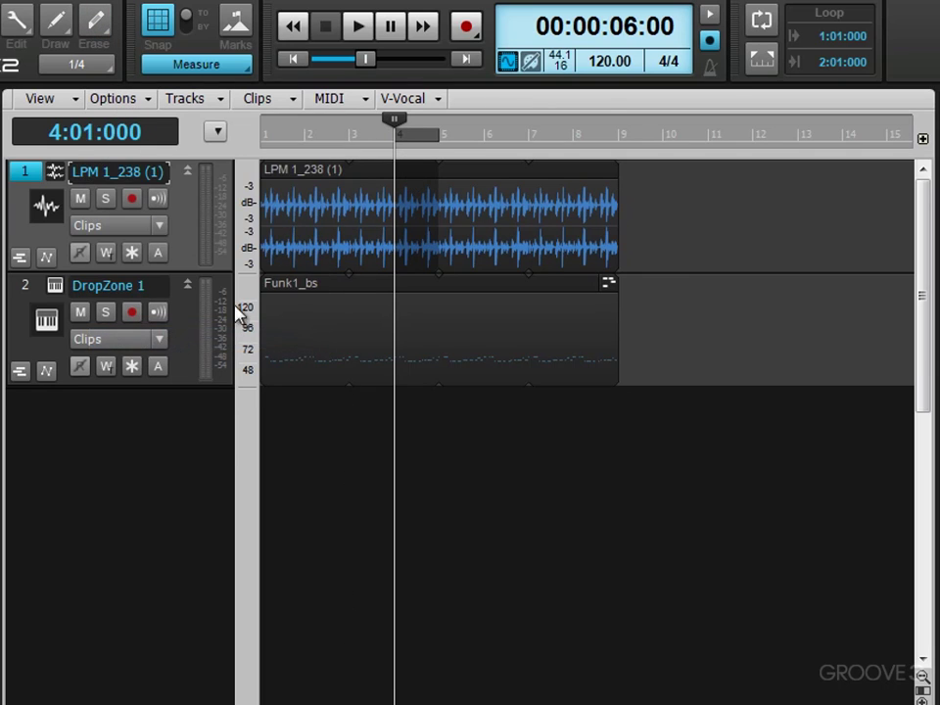
click(556, 138)
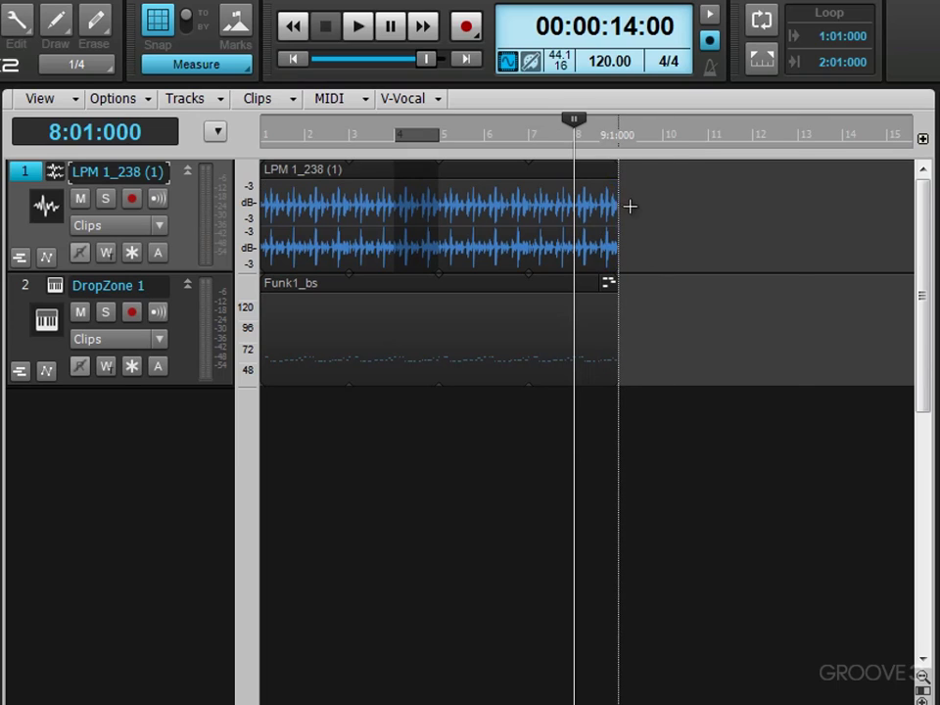
key(space)
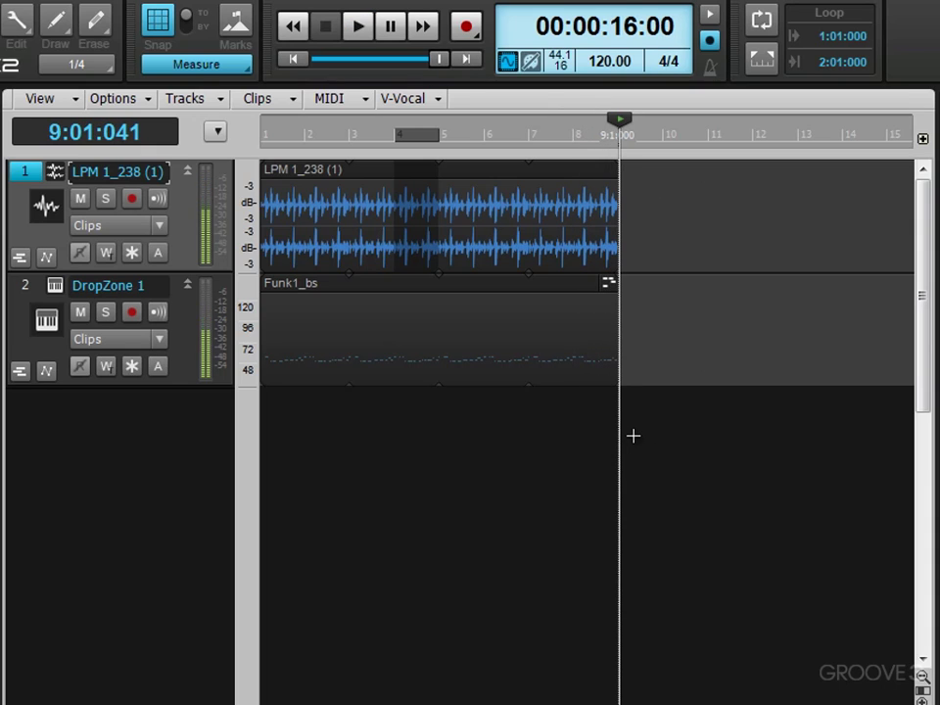
Turn Stop at Project End off and play from measure 8 past the end to 9:04:241
click(122, 99)
click(176, 342)
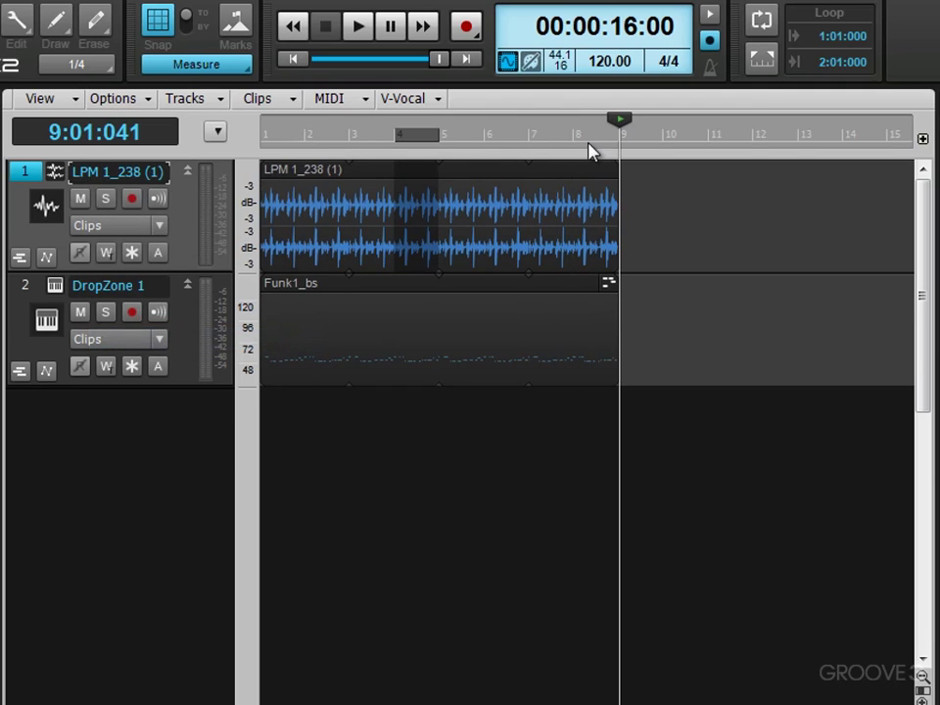
click(581, 143)
key(space)
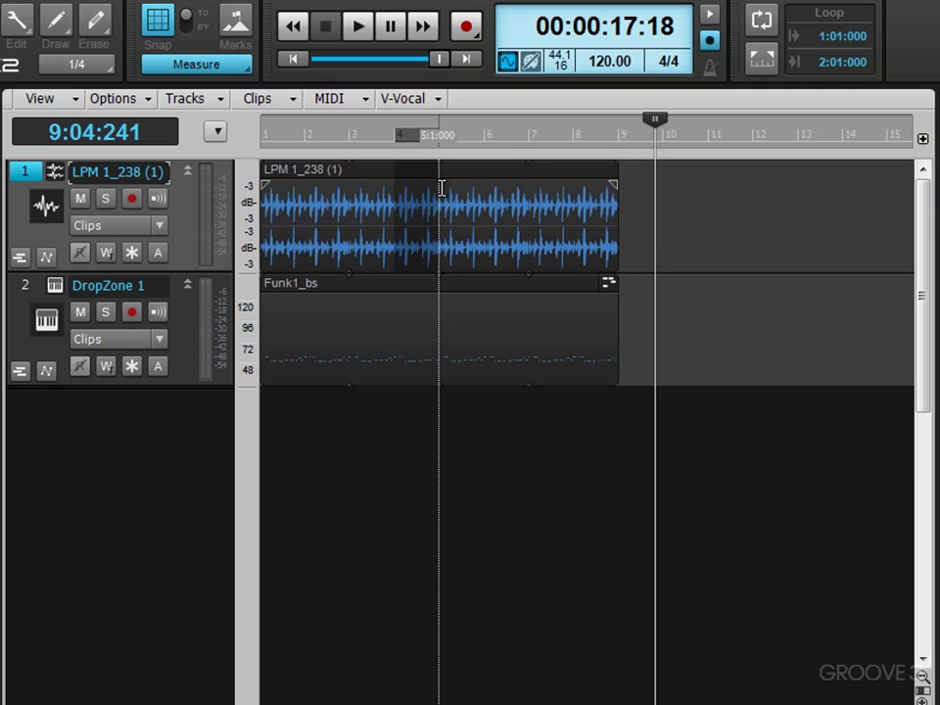
click(530, 63)
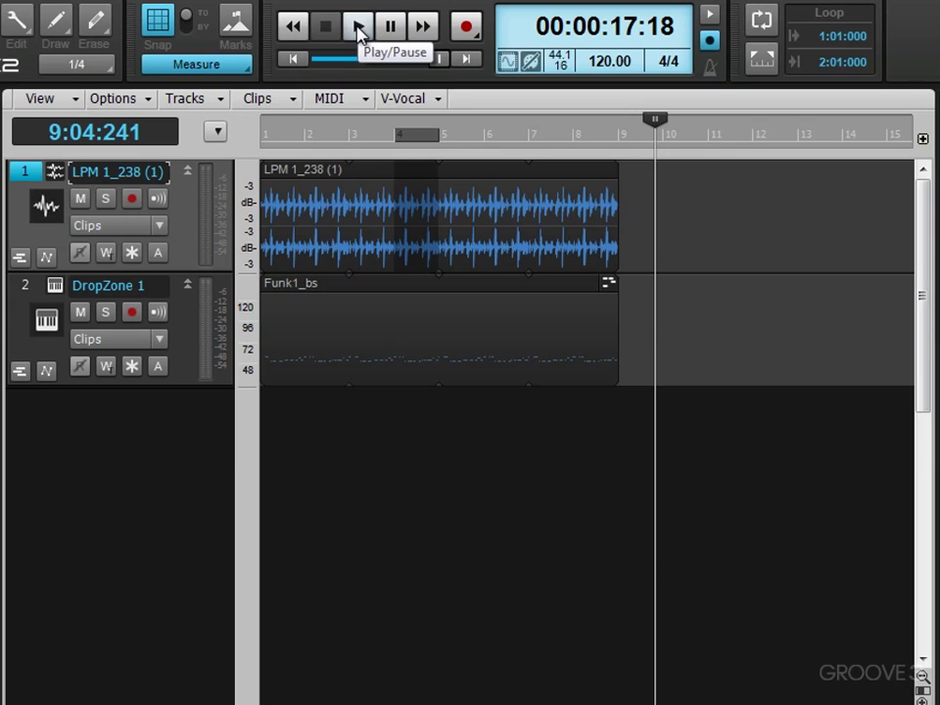
Play and stop with the transport buttons, then rewind to around measure 3
click(359, 29)
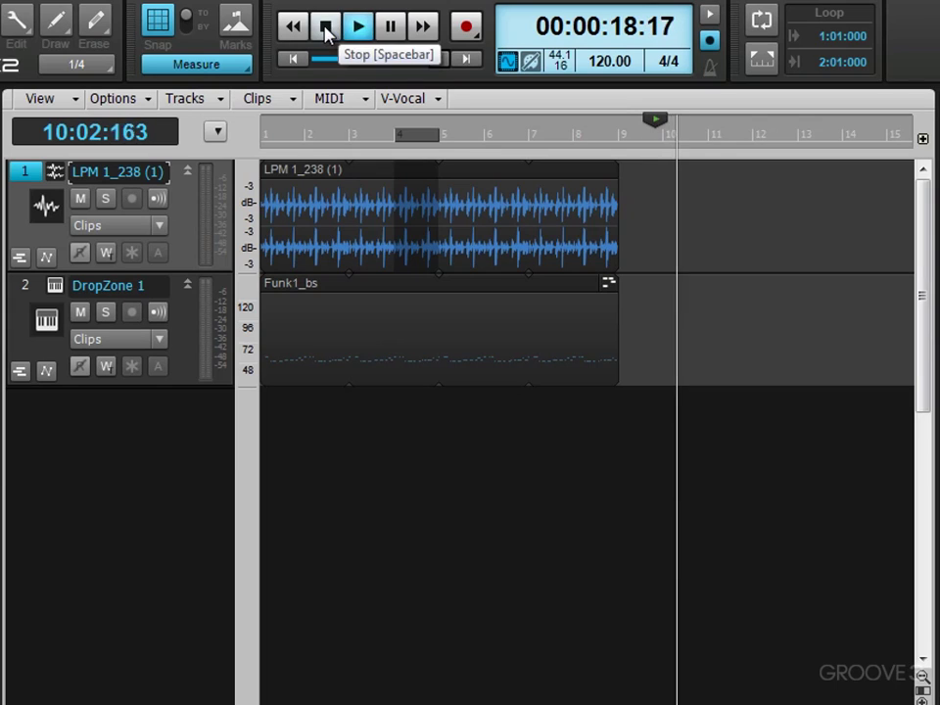
click(337, 28)
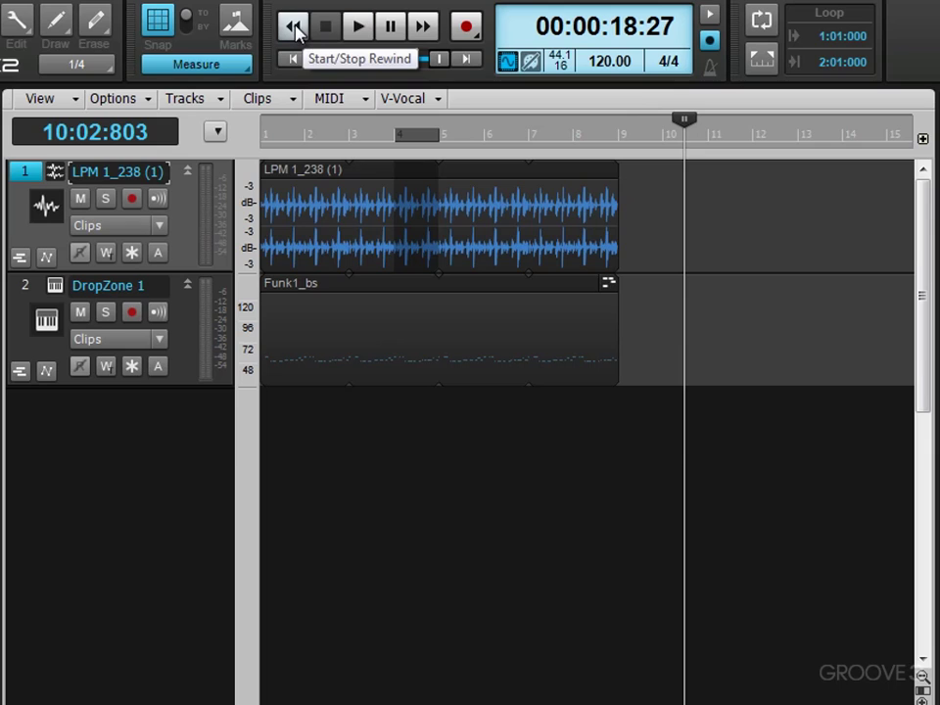
click(294, 28)
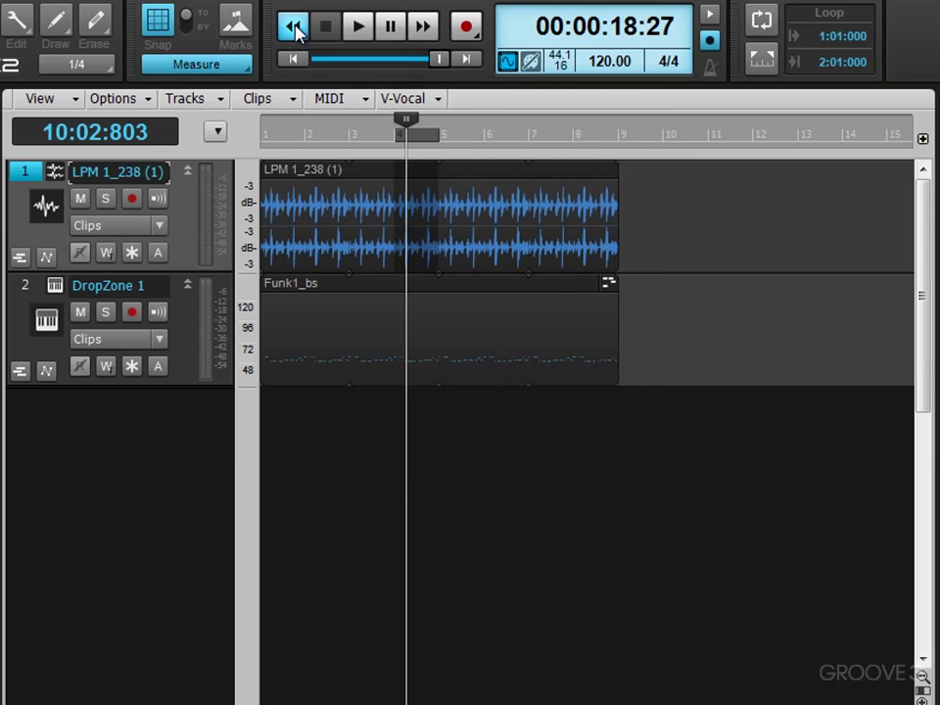
click(294, 28)
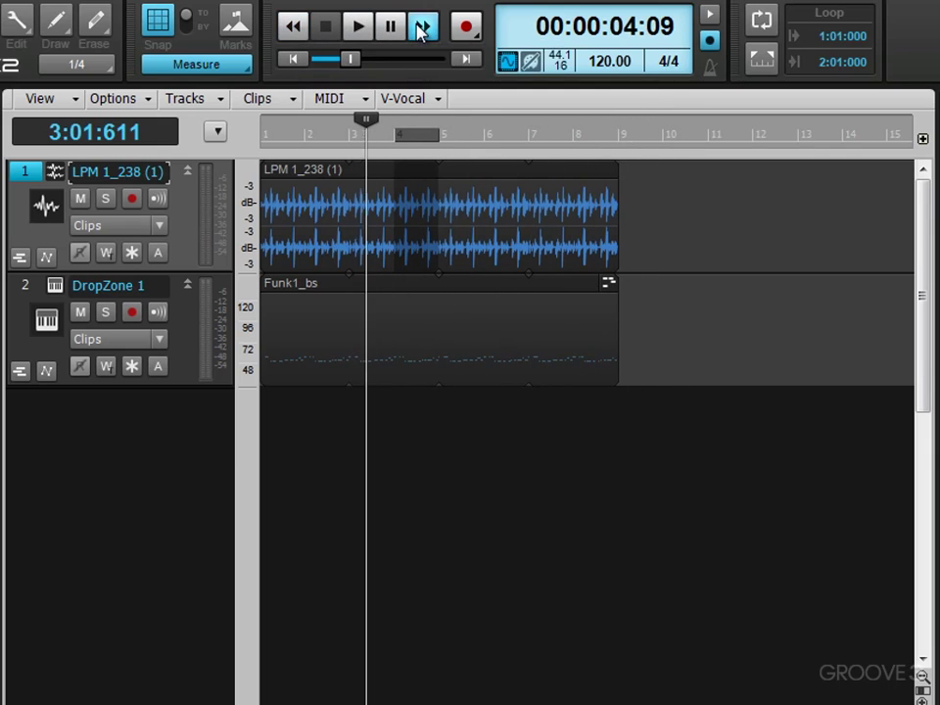
Fast-forward, return to zero, jump to the end, then drag the position slider to bar 5
click(422, 29)
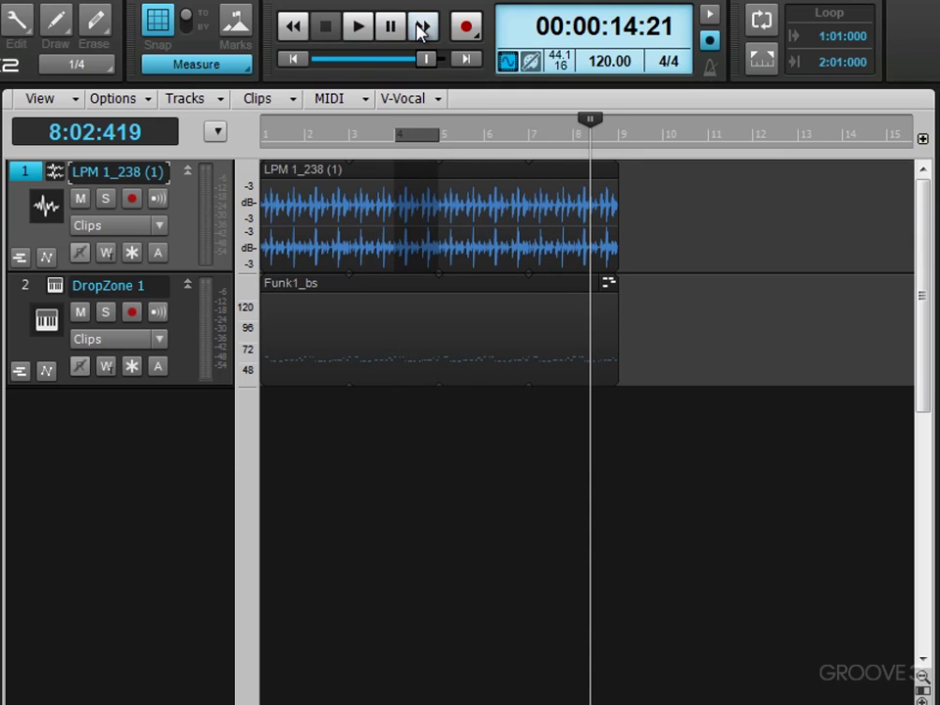
click(294, 60)
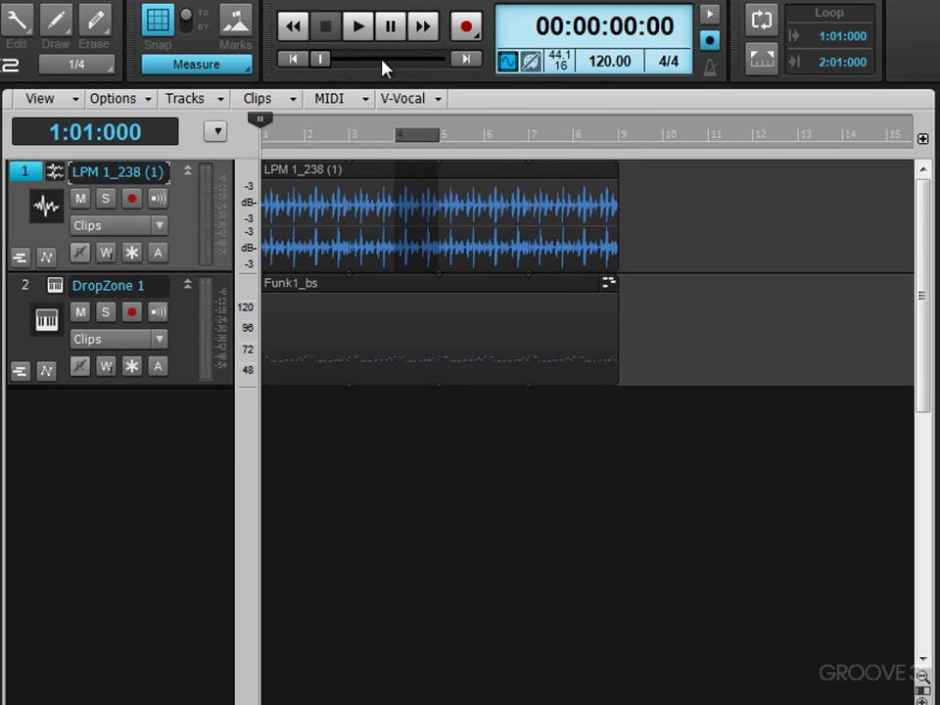
click(466, 59)
drag(436, 59, 382, 58)
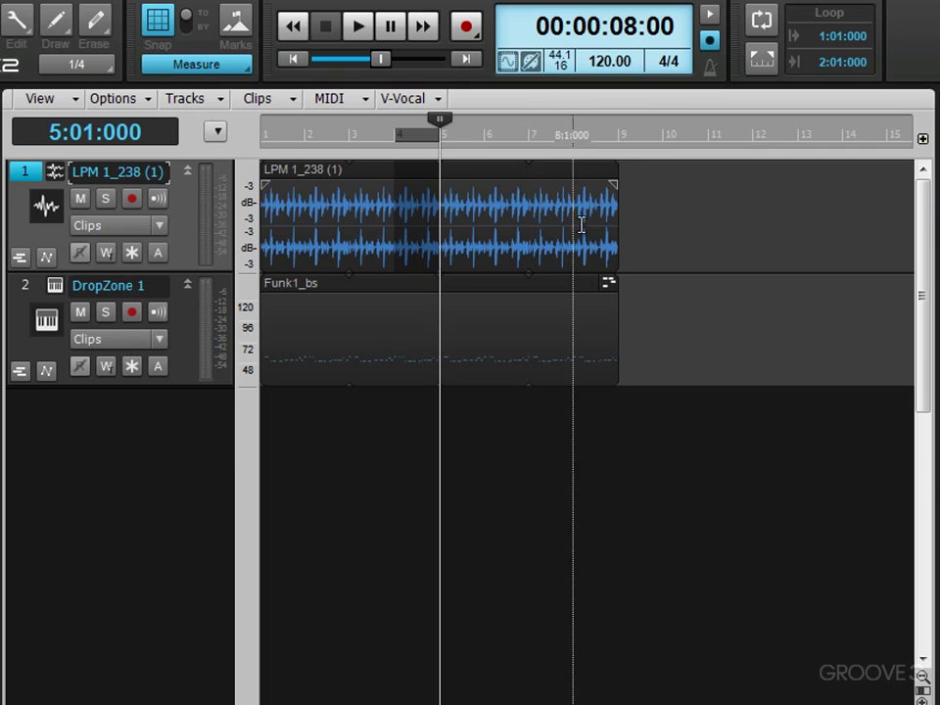
Play from bar 5, stop at 5:03:201, and open the 120.00 tempo field for editing
key(space)
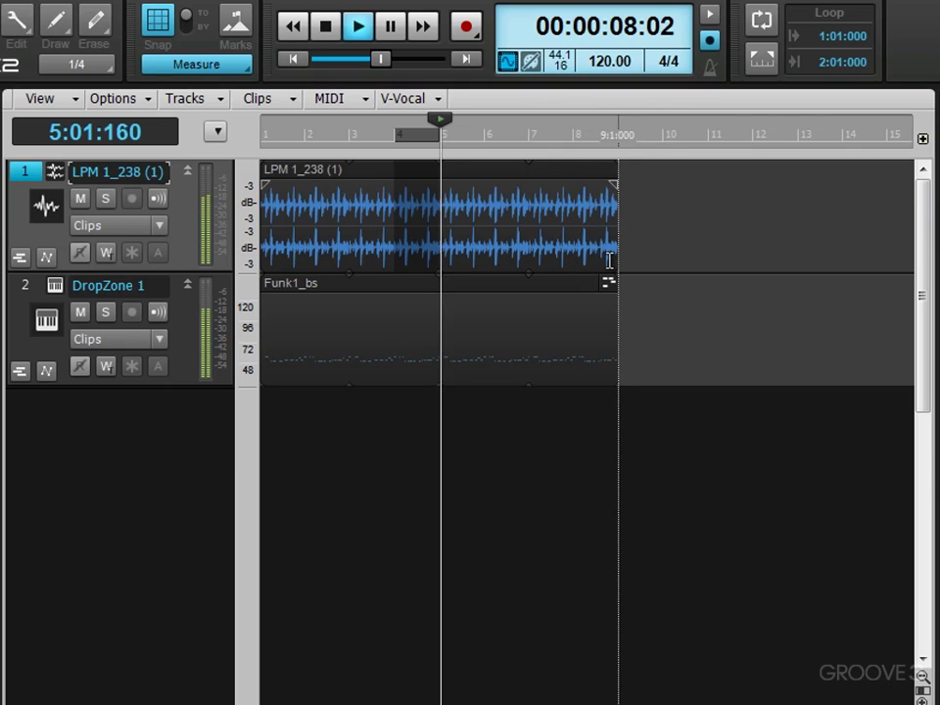
click(506, 61)
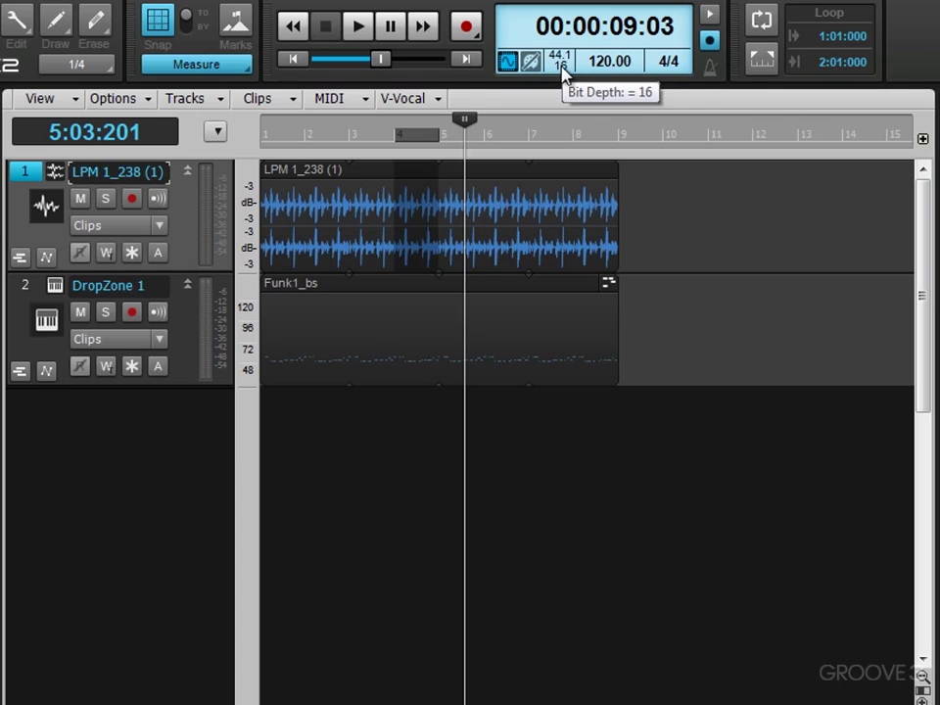
double_click(609, 62)
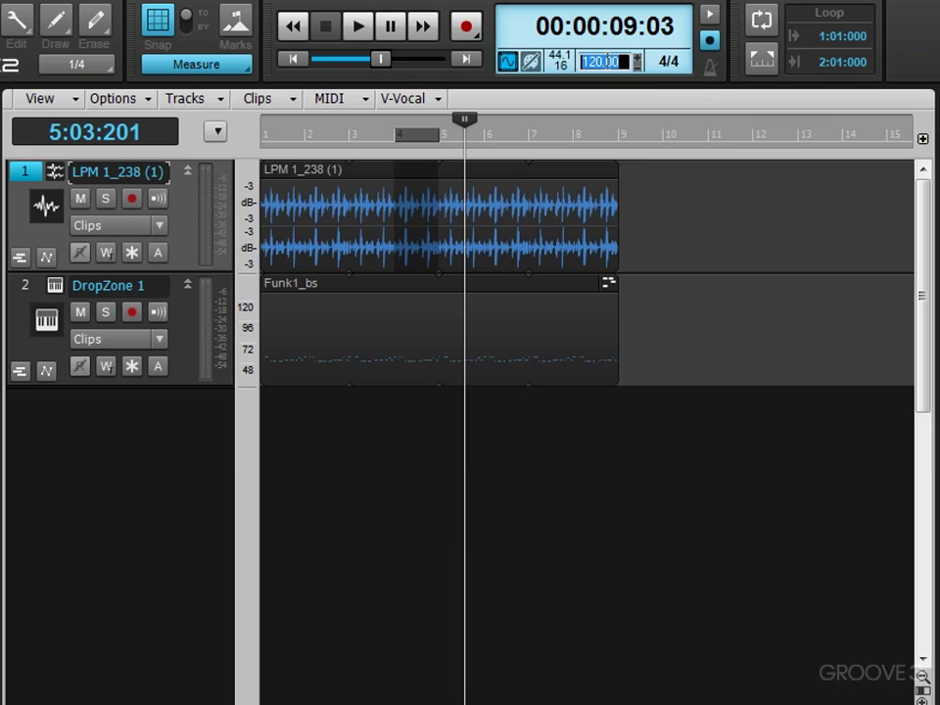
Keep the tempo at 120.00 and add a 4/4 meter change in key C at measure 8
click(636, 66)
click(658, 64)
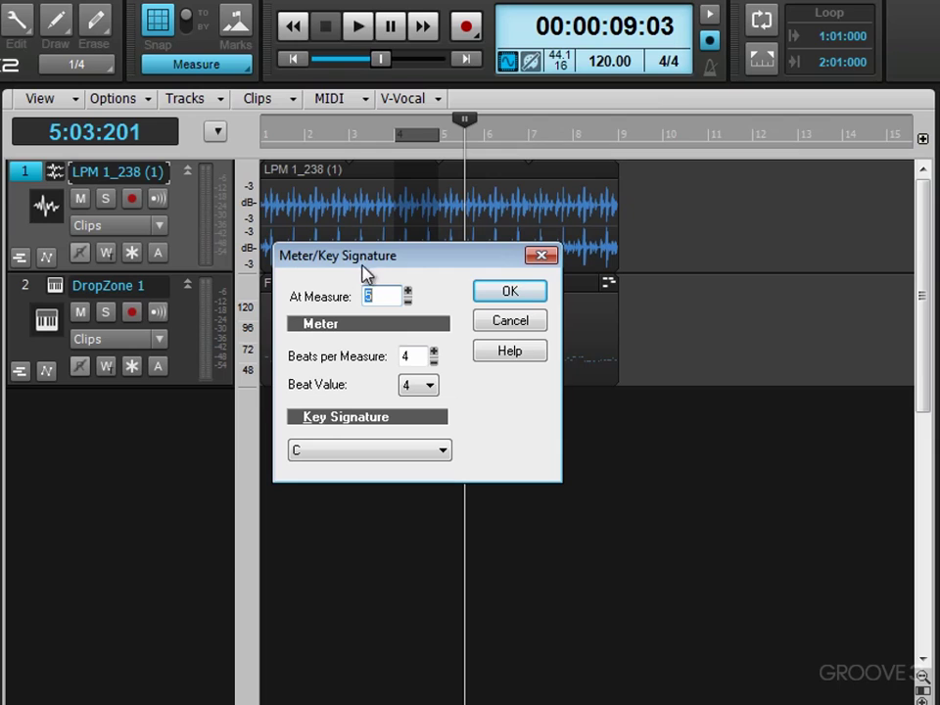
click(541, 256)
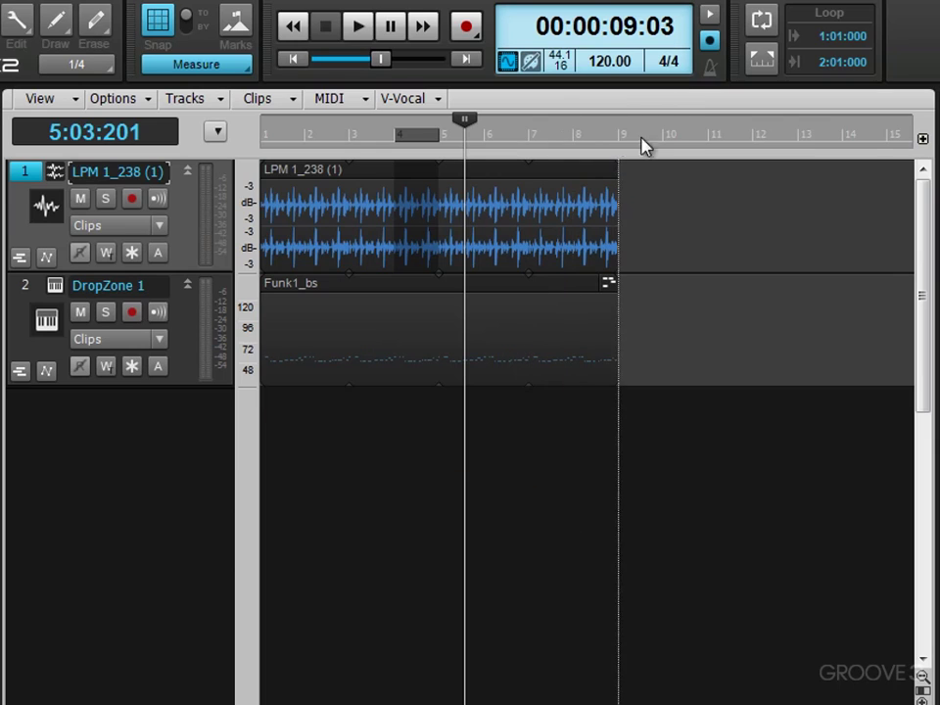
click(671, 62)
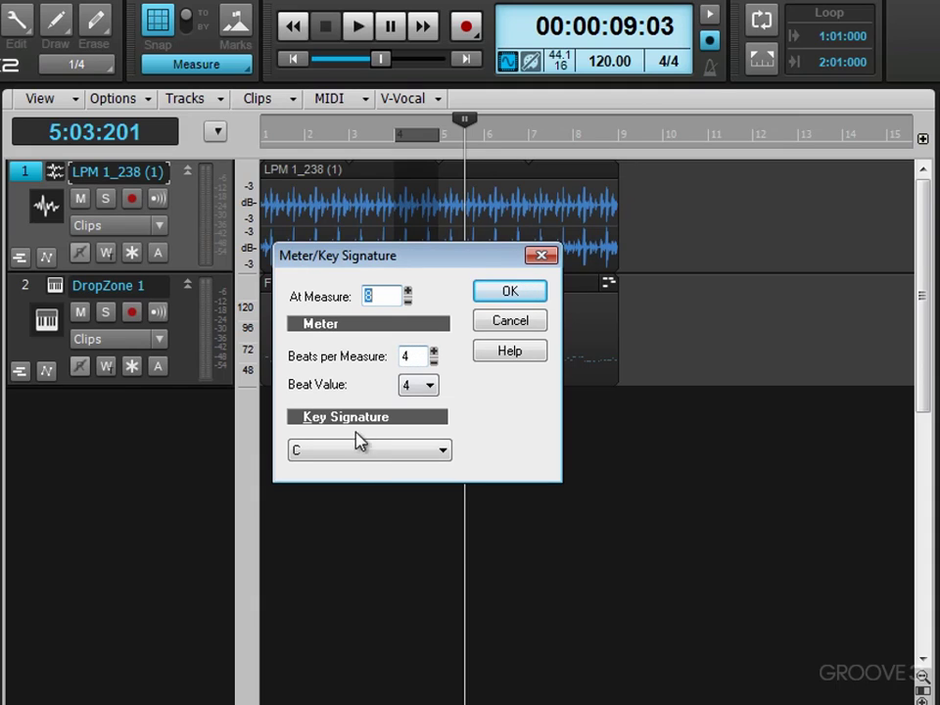
click(507, 294)
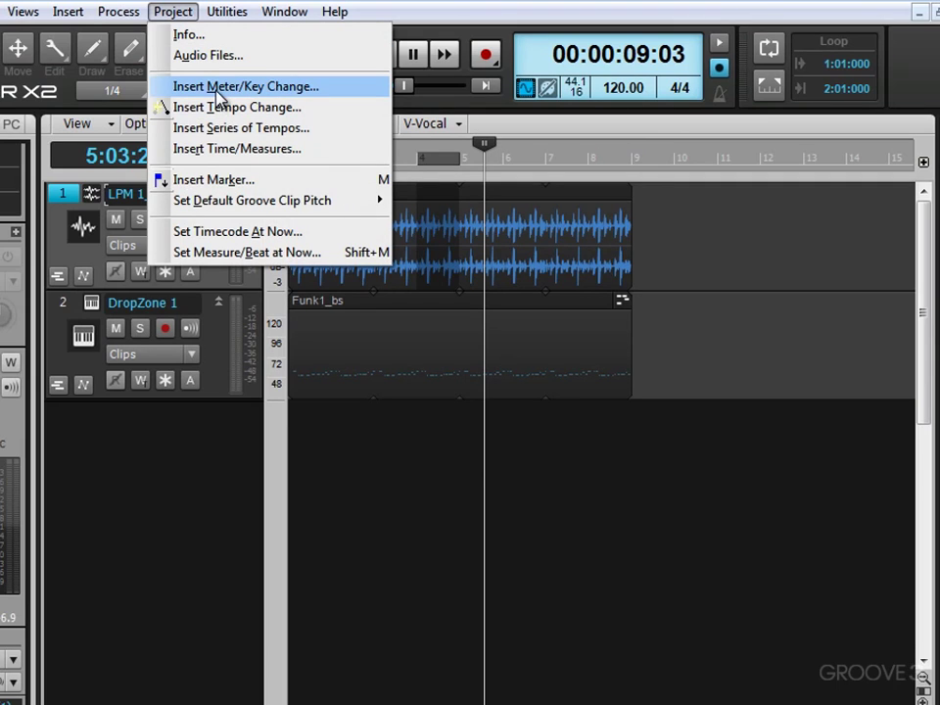
Review the Meter/Key change list (bars 1 and 8, both 4/4 in C), then close it to show the Console
click(217, 98)
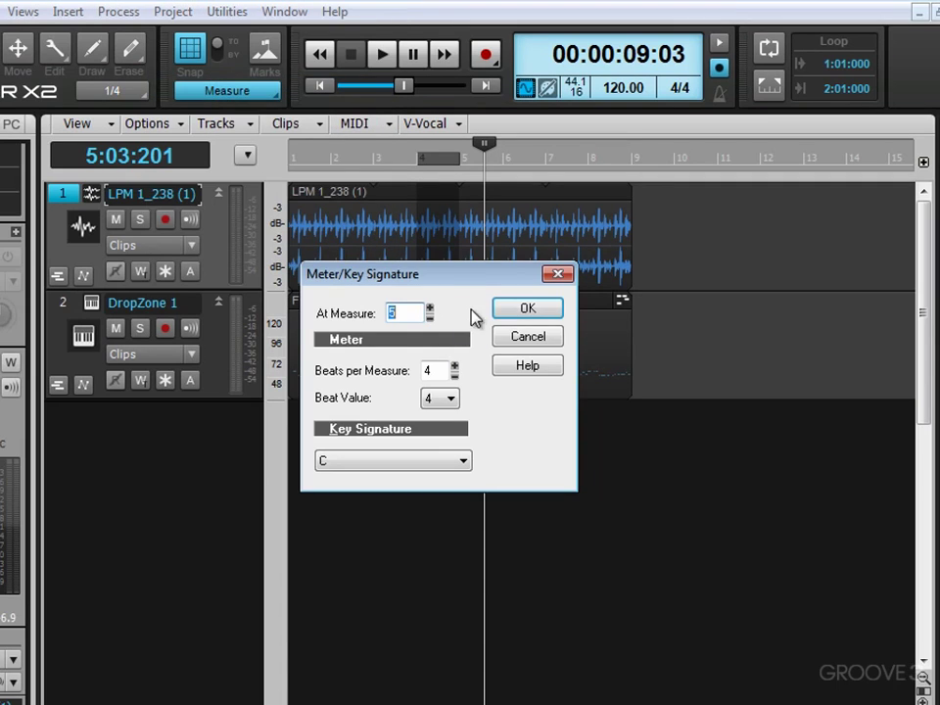
click(557, 277)
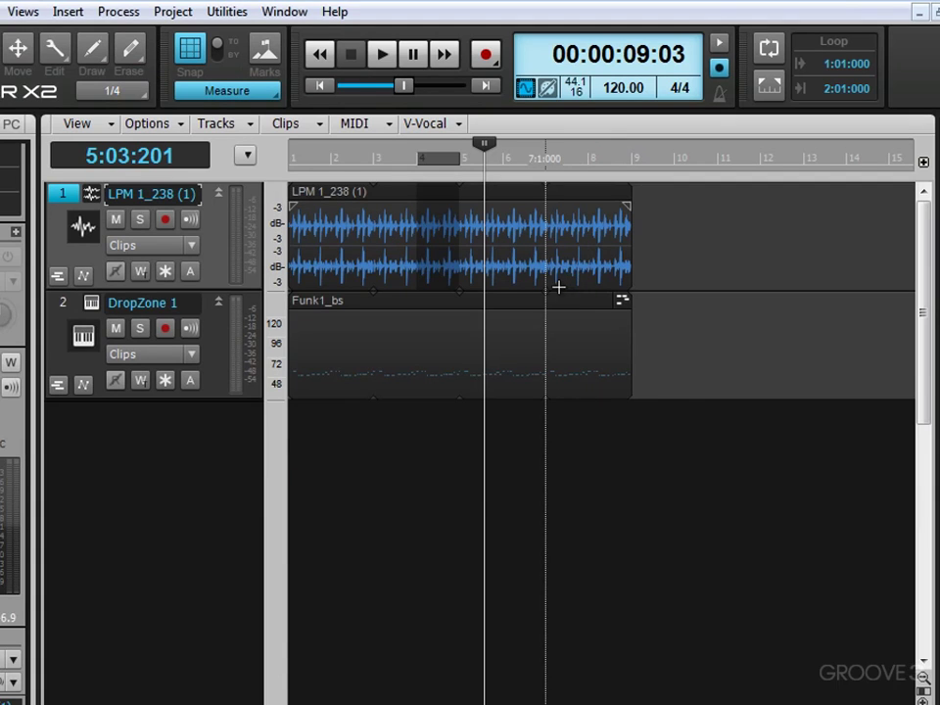
click(21, 13)
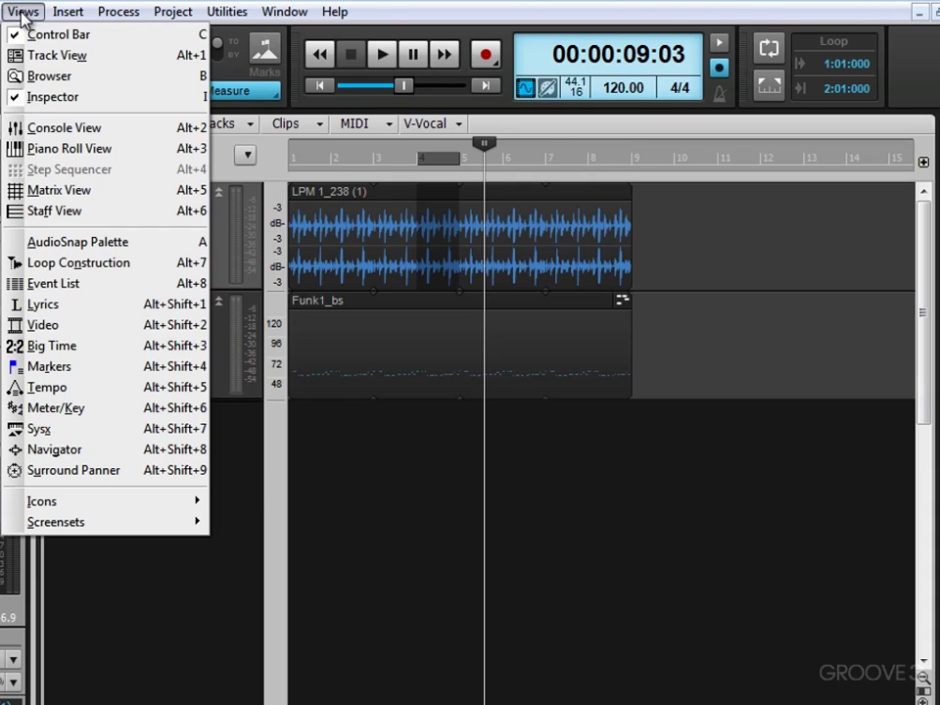
click(45, 408)
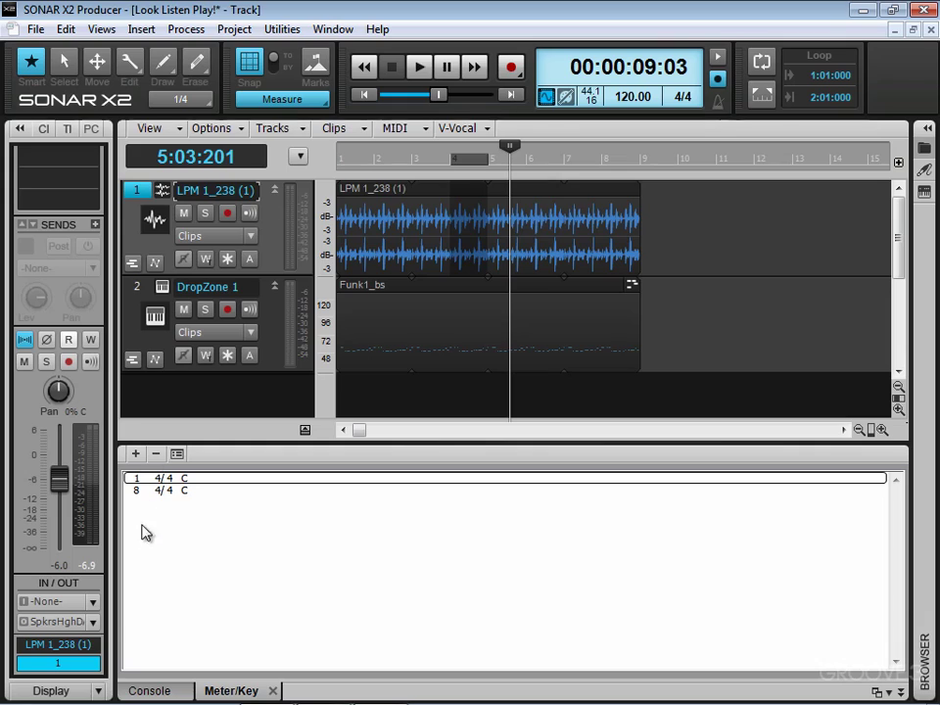
click(176, 454)
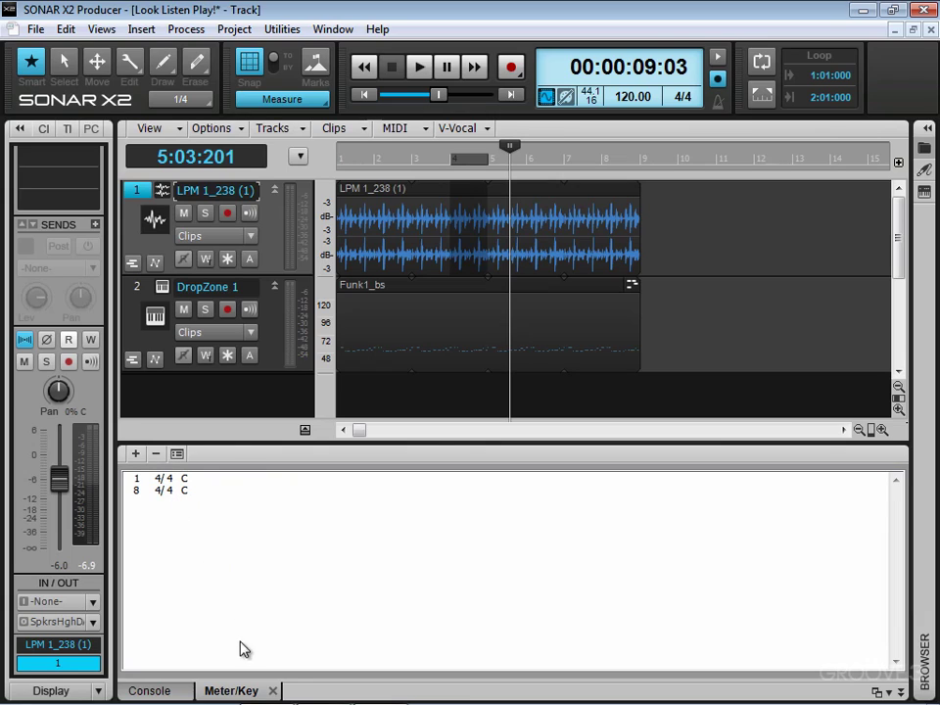
click(272, 691)
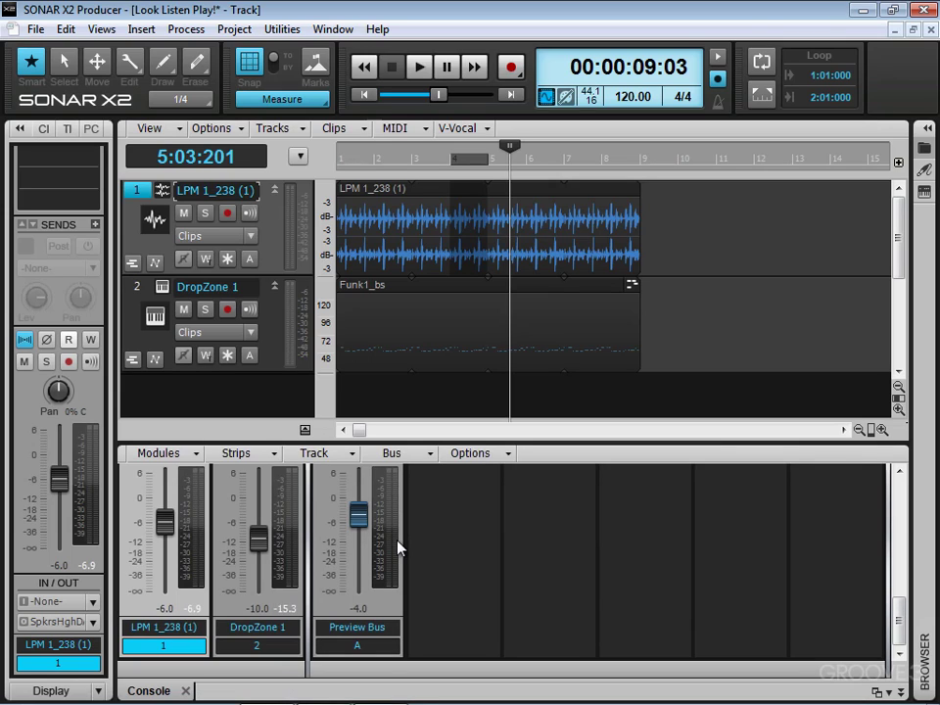
Collapse the bottom Console dock with D so both tracks fill the window
key(d)
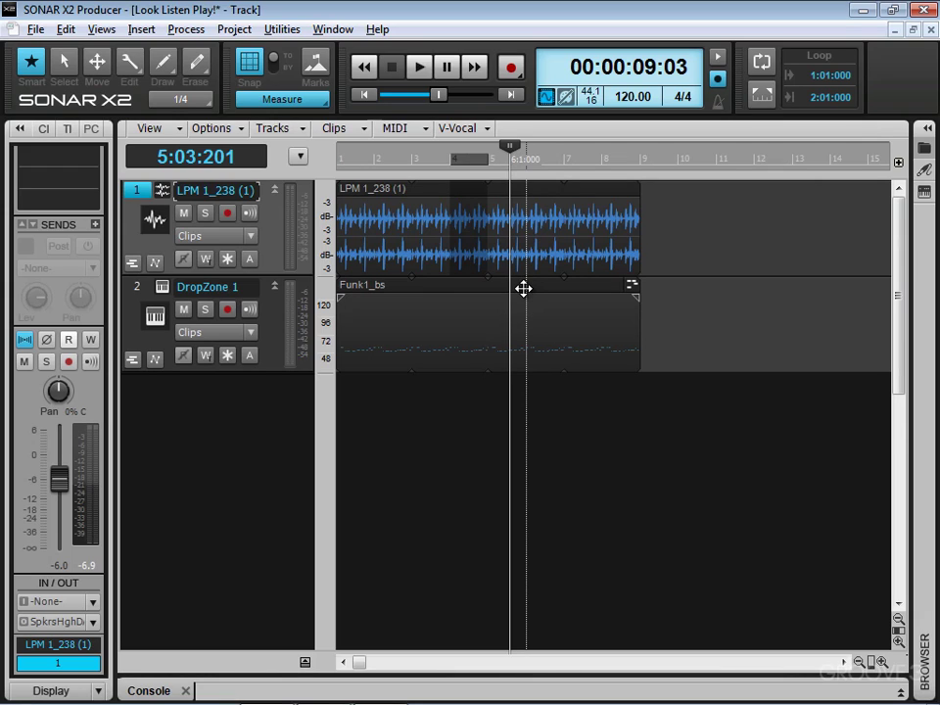
Select the LPM 1_238 audio clip, leaving the track view options unchanged
click(236, 130)
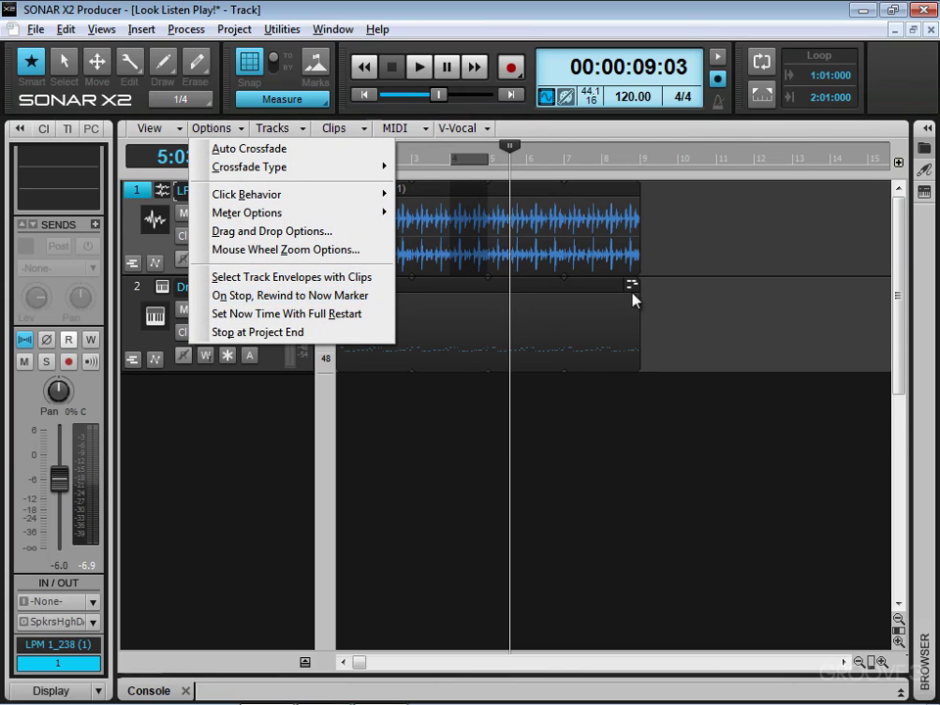
click(577, 137)
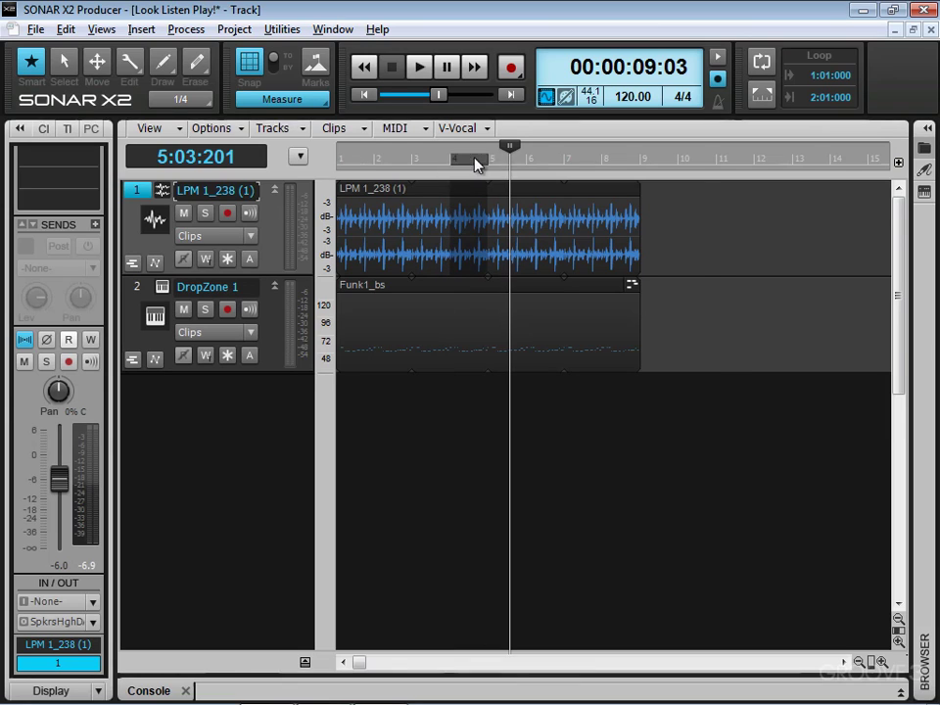
click(431, 188)
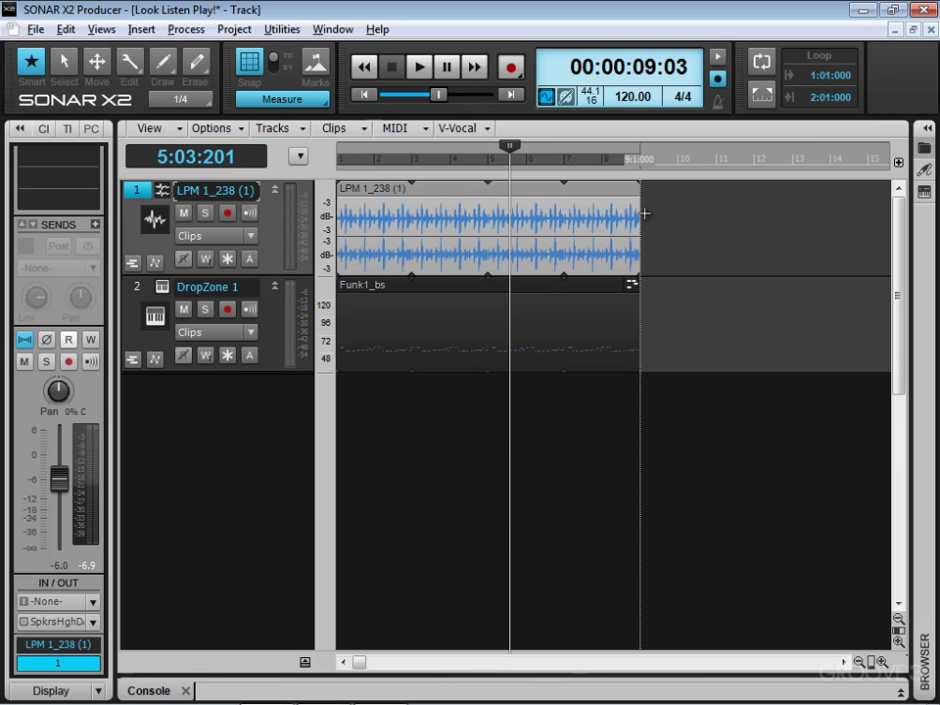
Move the now time to the project end at bar 9 (00:00:16:00) without adding a meter change
click(474, 71)
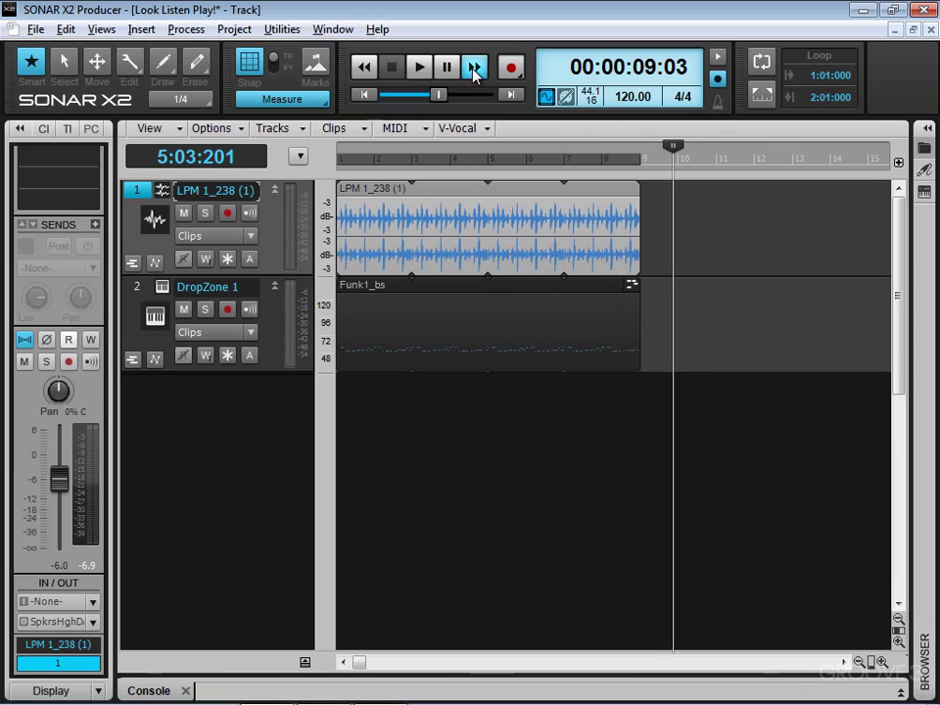
click(364, 68)
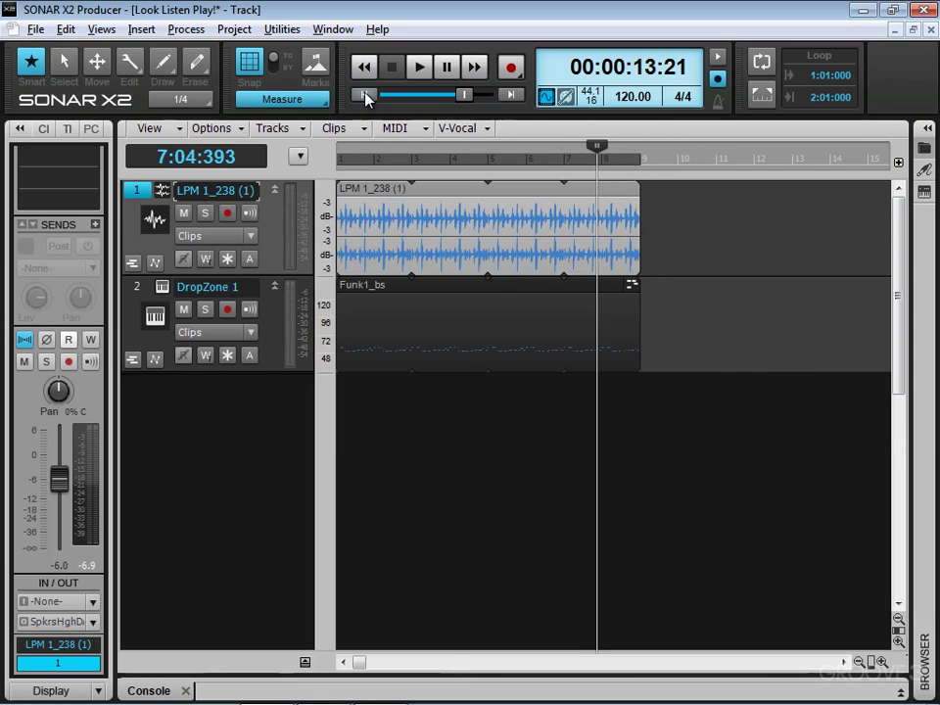
click(510, 95)
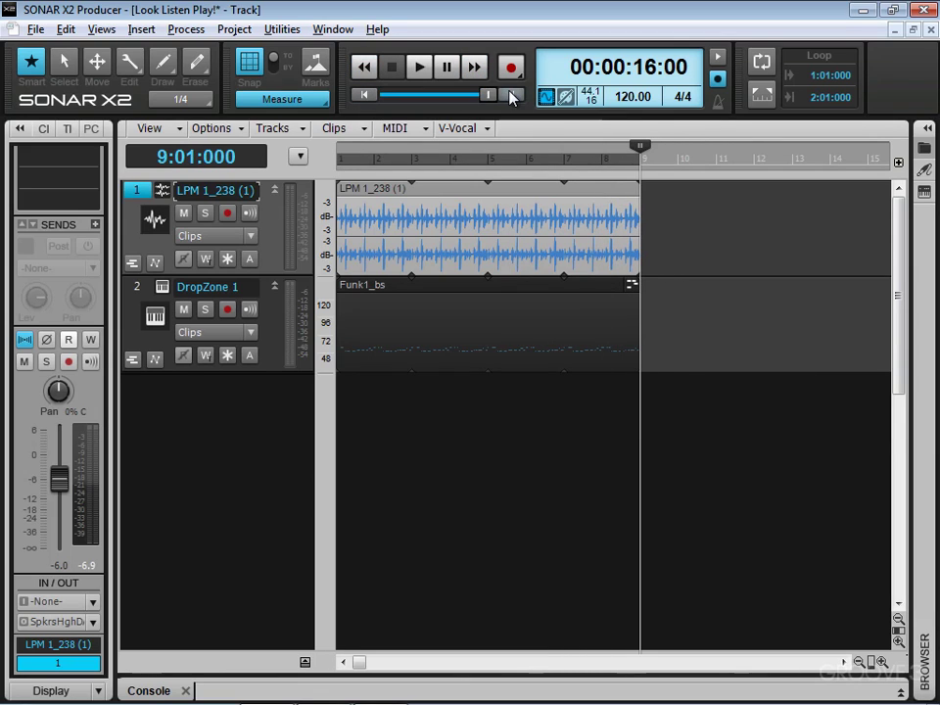
click(682, 97)
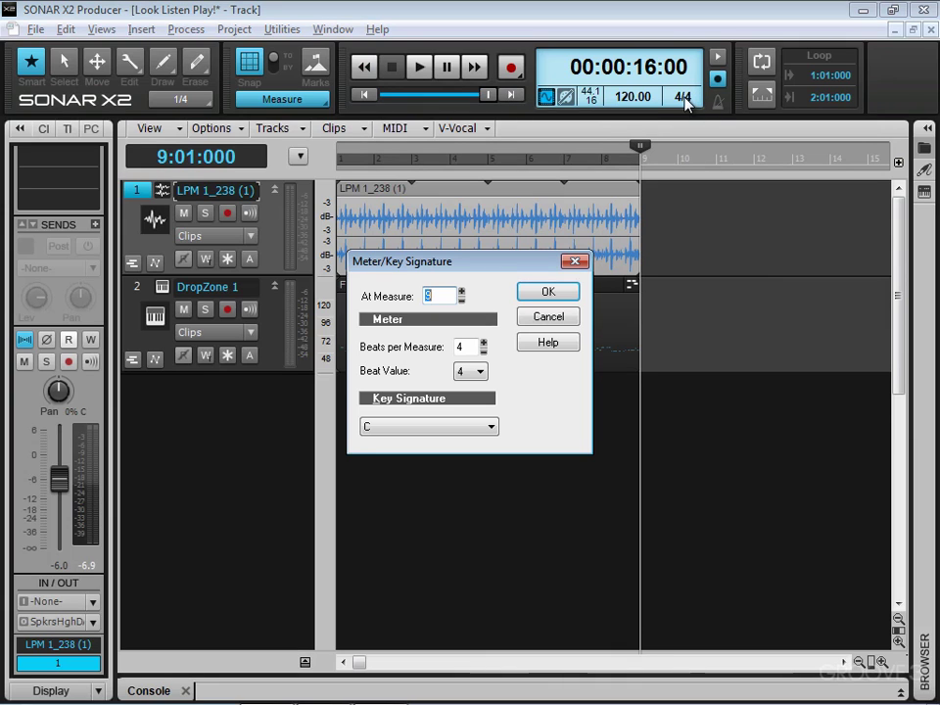
click(573, 262)
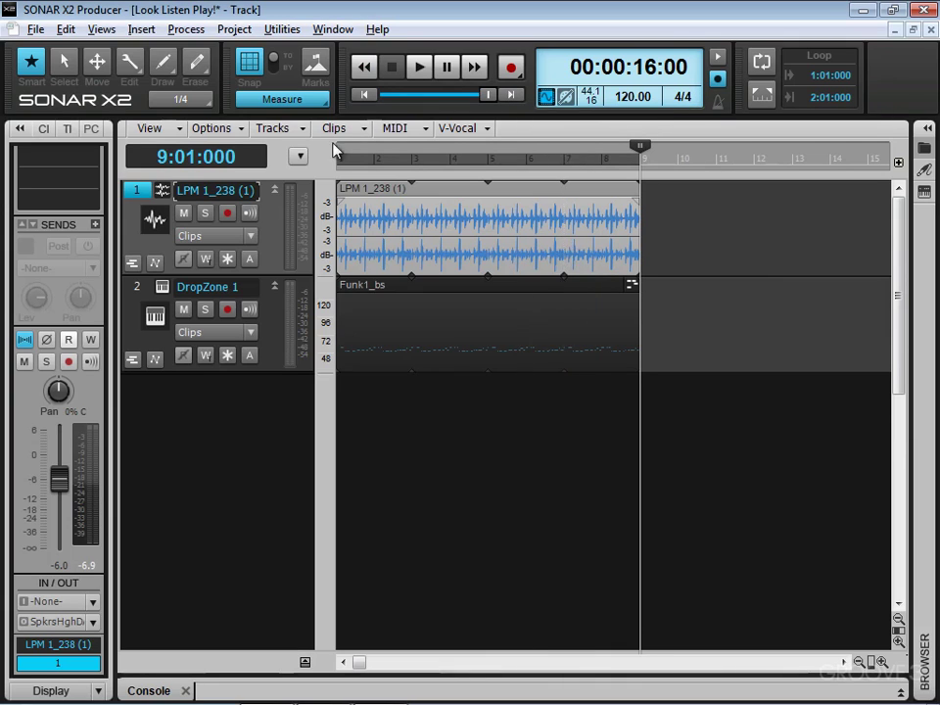